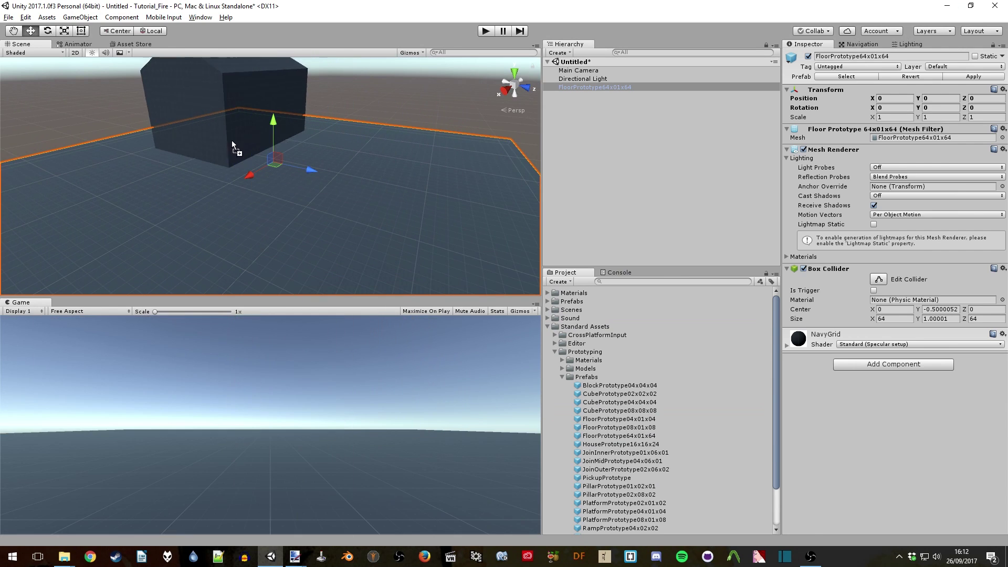
- Create an empty game object in the scene and name it Campfire
left_click(606, 180)
right_click(589, 141)
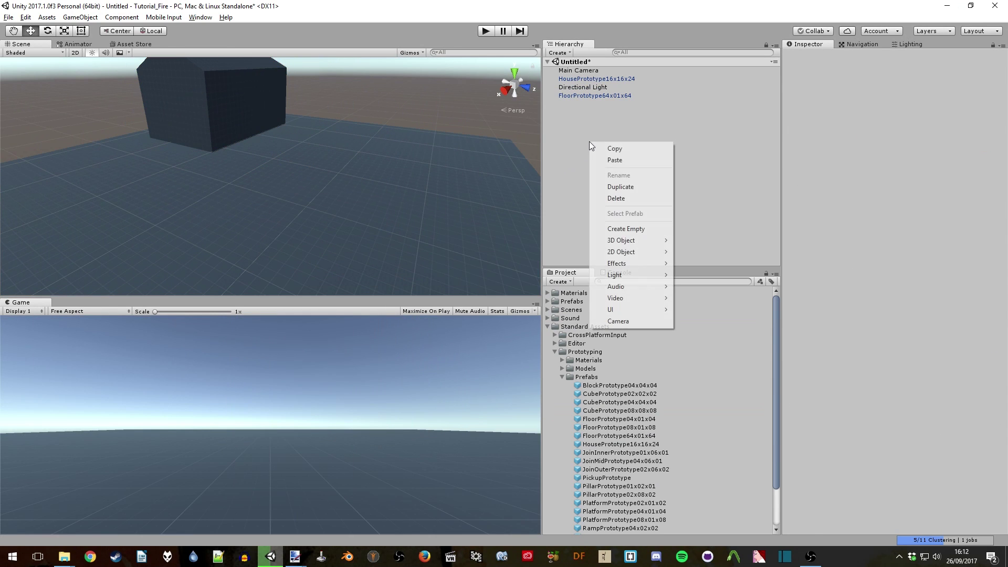
left_click(645, 227)
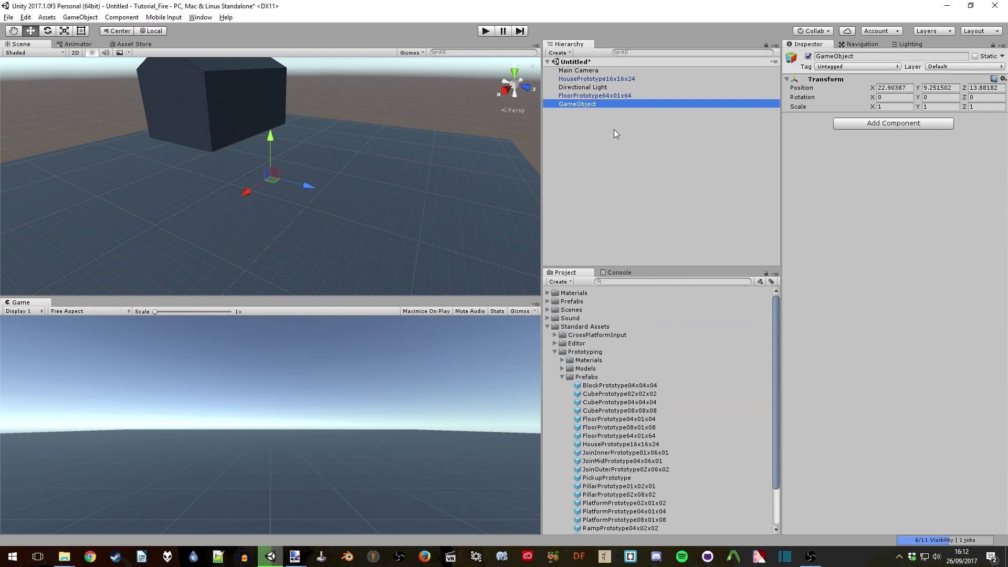
type("Campfire")
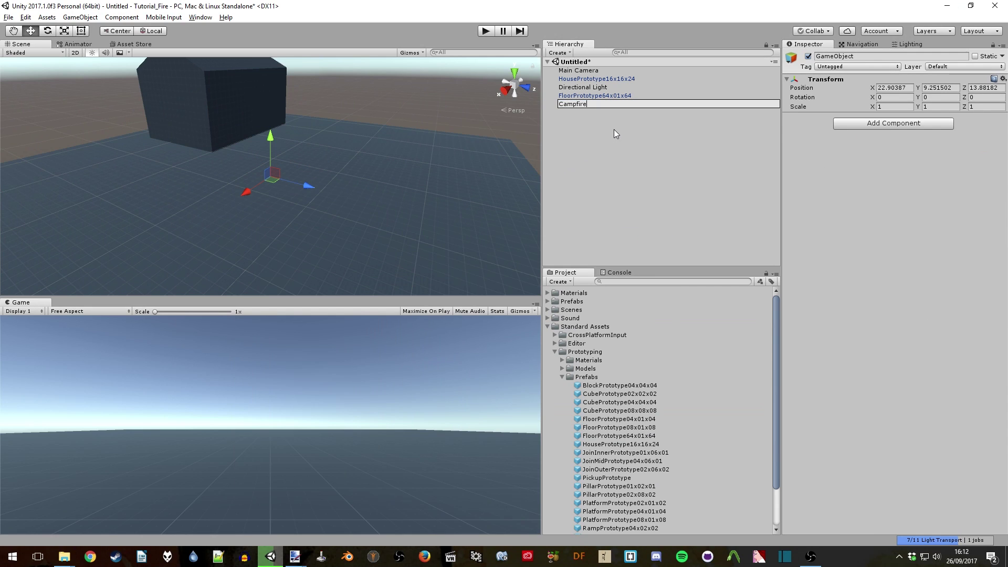
key("Return")
- Reset the Campfire object's transform and frame the object in the Scene view
left_click(1002, 80)
left_click(906, 89)
double_click(580, 102)
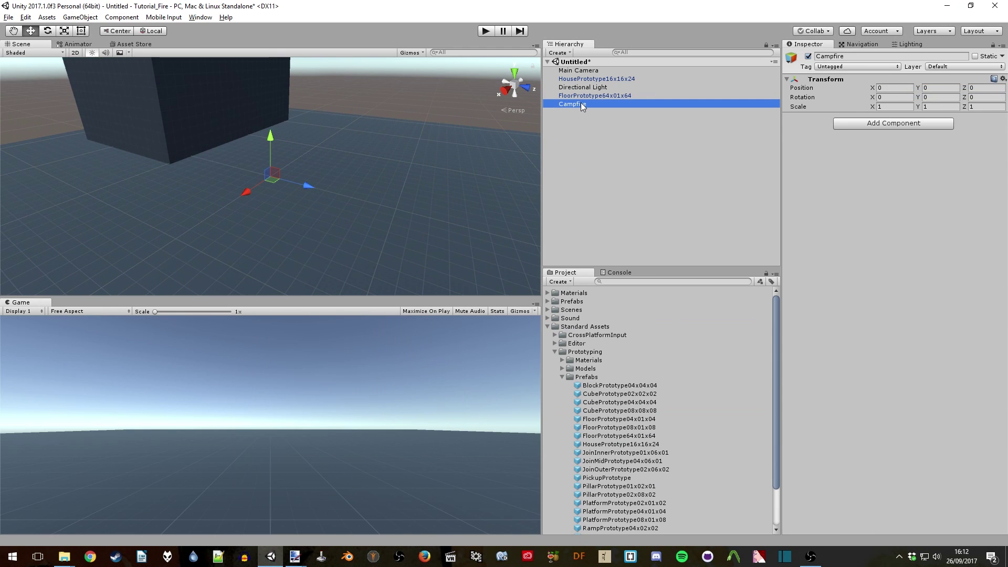
- Inspect the import settings and previews of the fire, smoke and spark textures in the Textures folder
left_click(553, 351)
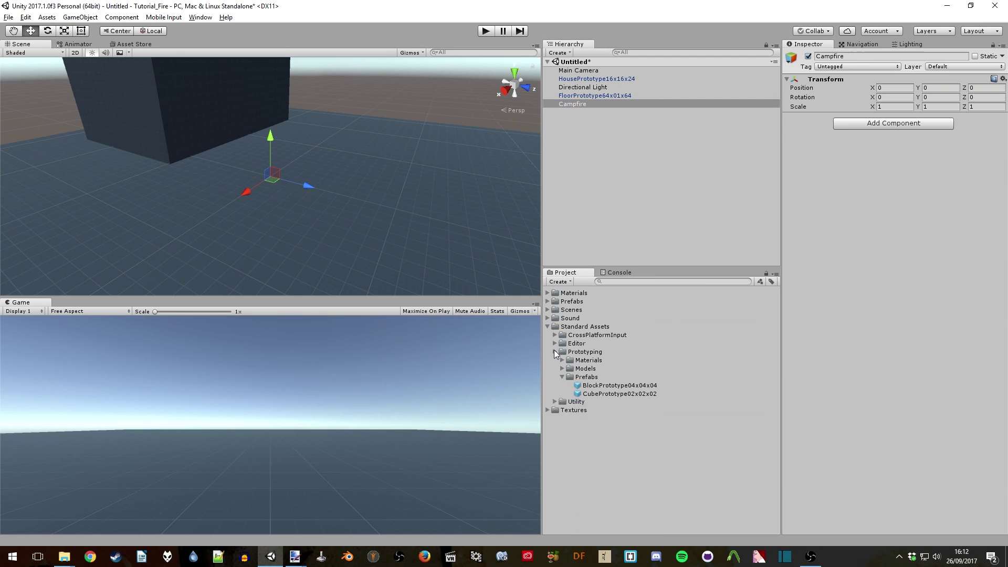
left_click(546, 327)
left_click(547, 335)
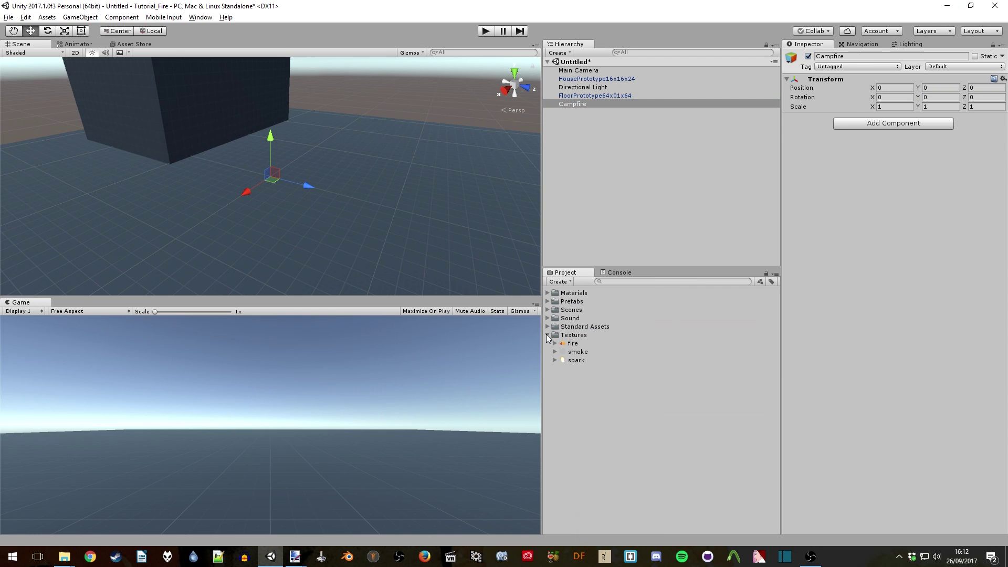
left_click(573, 344)
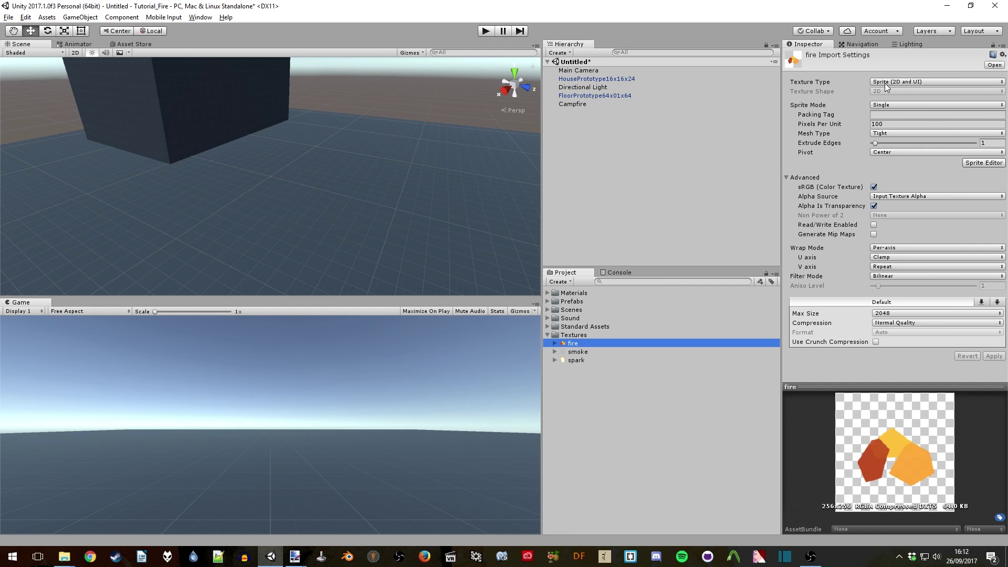
left_click(587, 353)
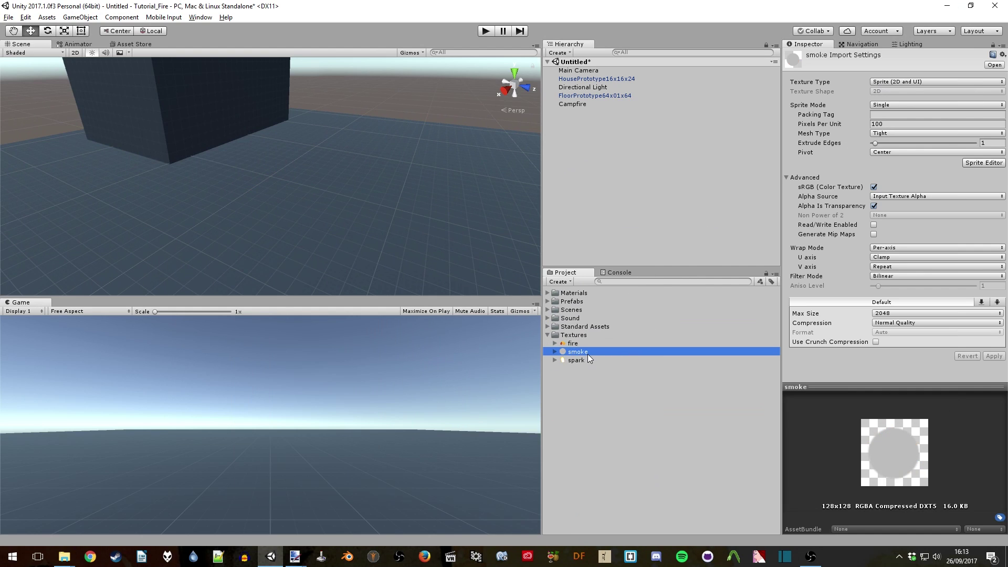
left_click(583, 361)
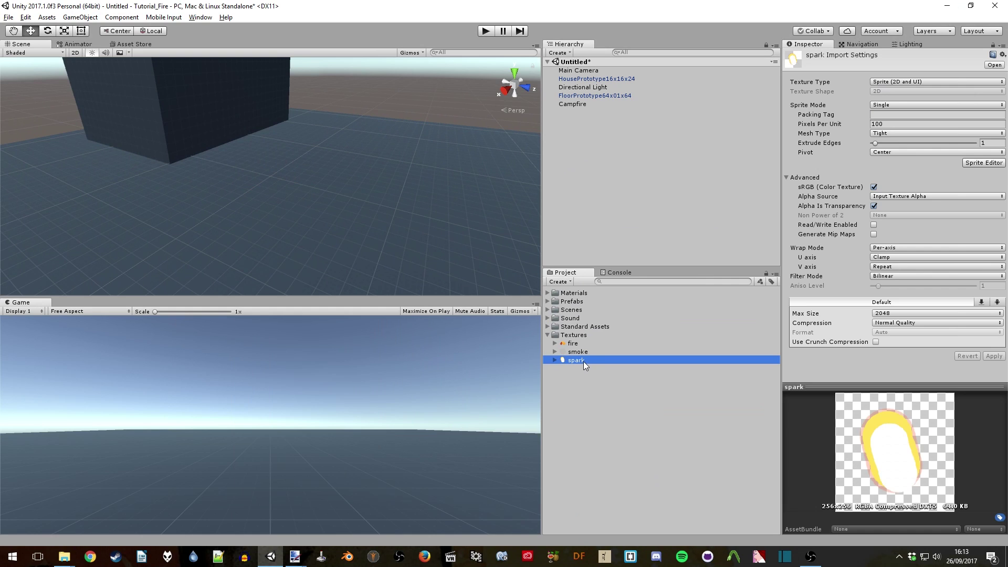
left_click(548, 335)
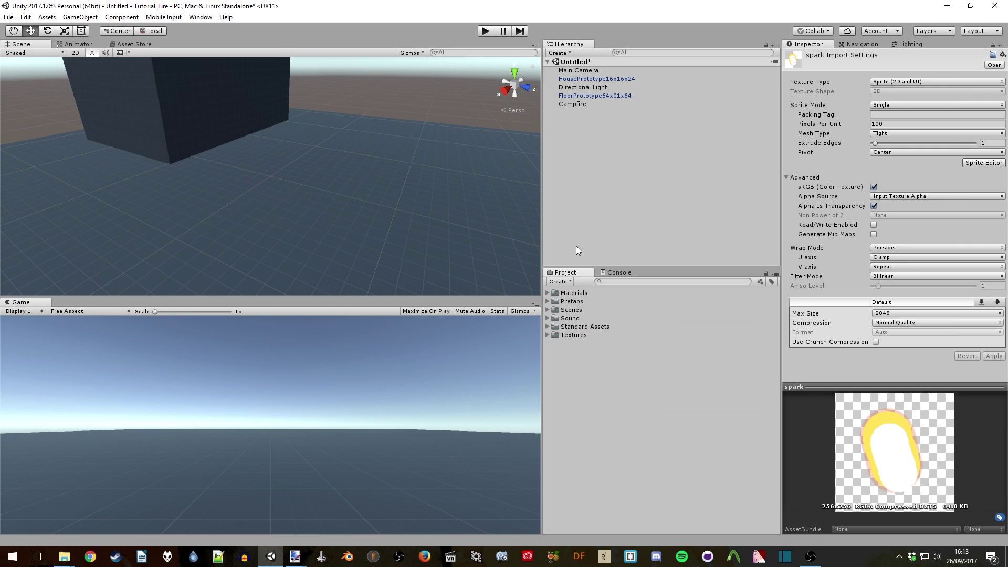
- Create a new material in the Materials folder and name it Particle_Fire
left_click(602, 115)
left_click(545, 292)
left_click(581, 302)
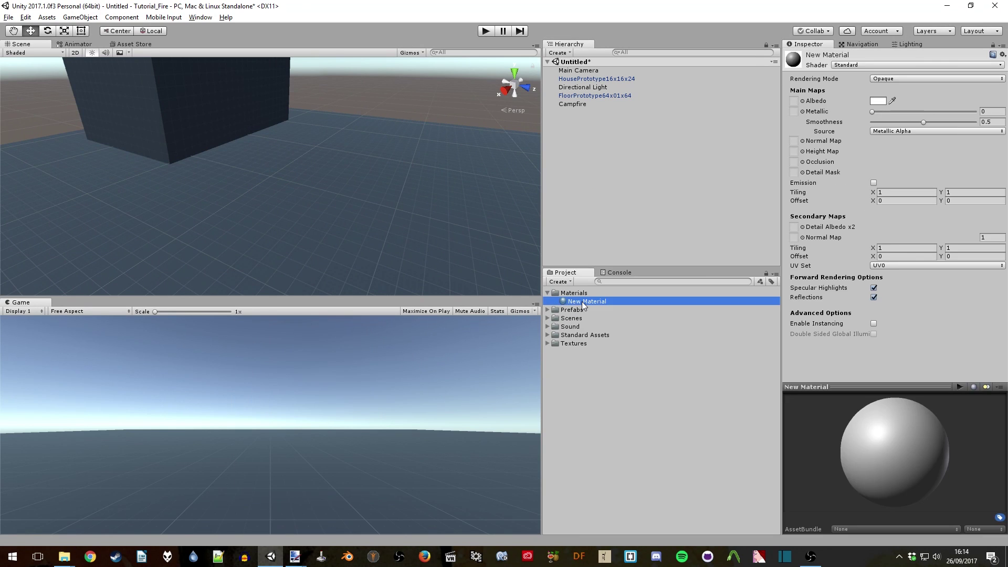
left_click(581, 301)
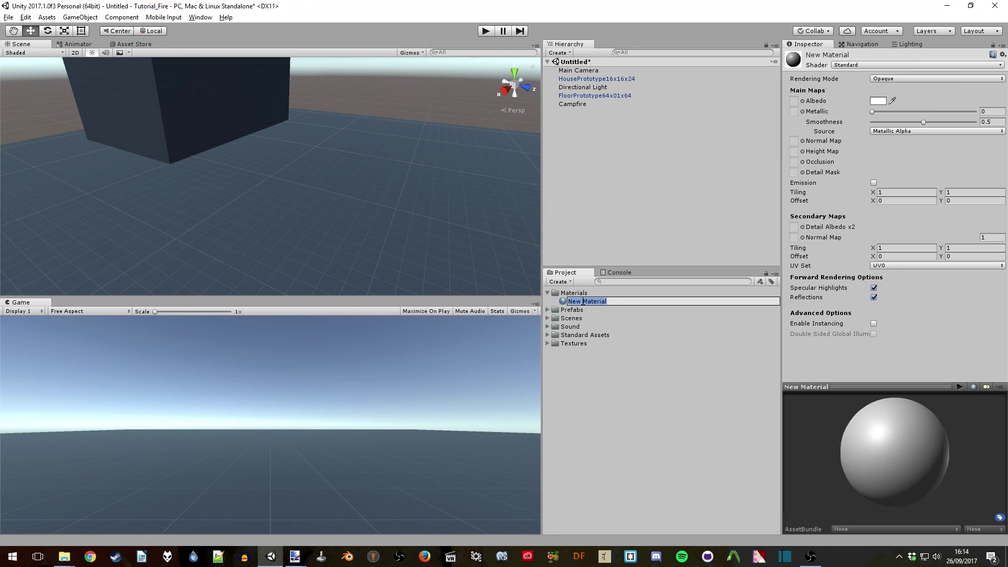
type("Particle_Fire")
key("Return")
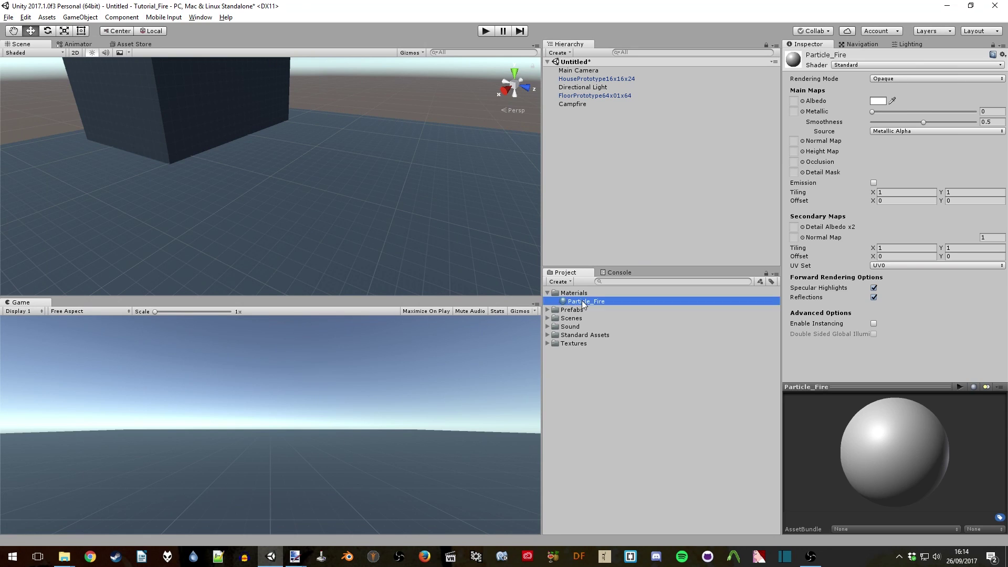
- Assign the fire texture as Particle_Fire's albedo map and set the material's rendering mode to Cutout
left_click(546, 344)
left_click_drag(572, 352, 795, 103)
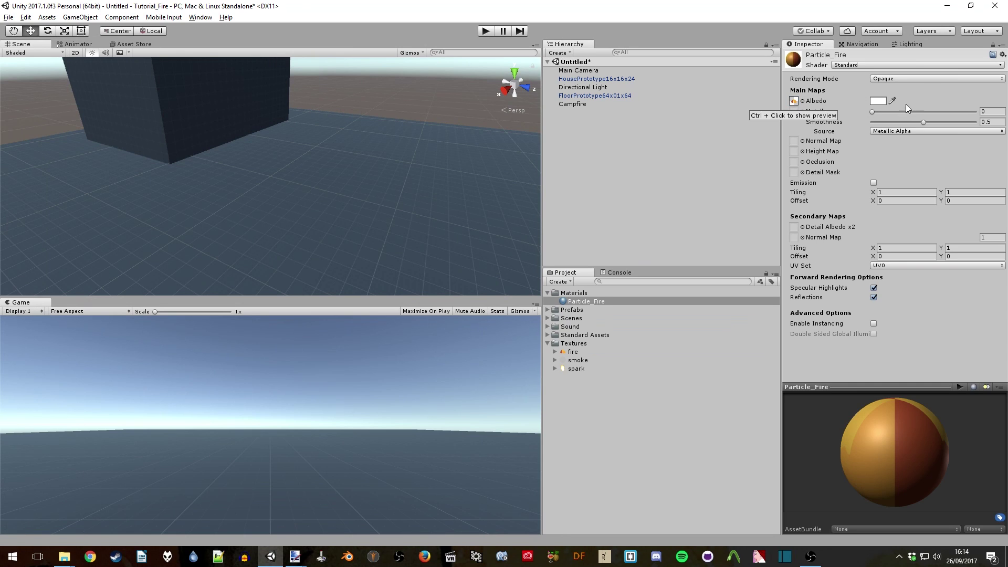
left_click(922, 79)
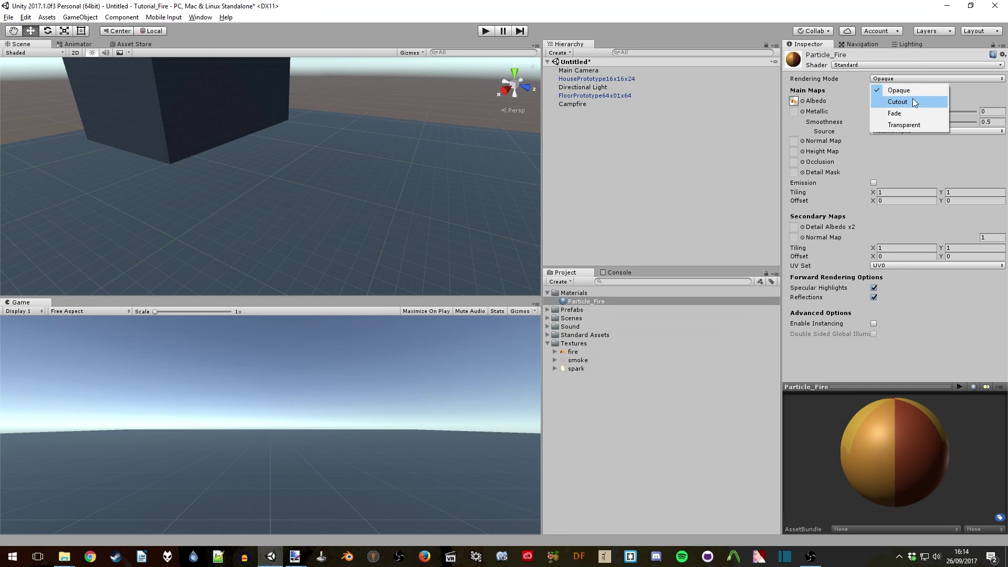
left_click(912, 102)
left_click_drag(884, 469, 951, 446)
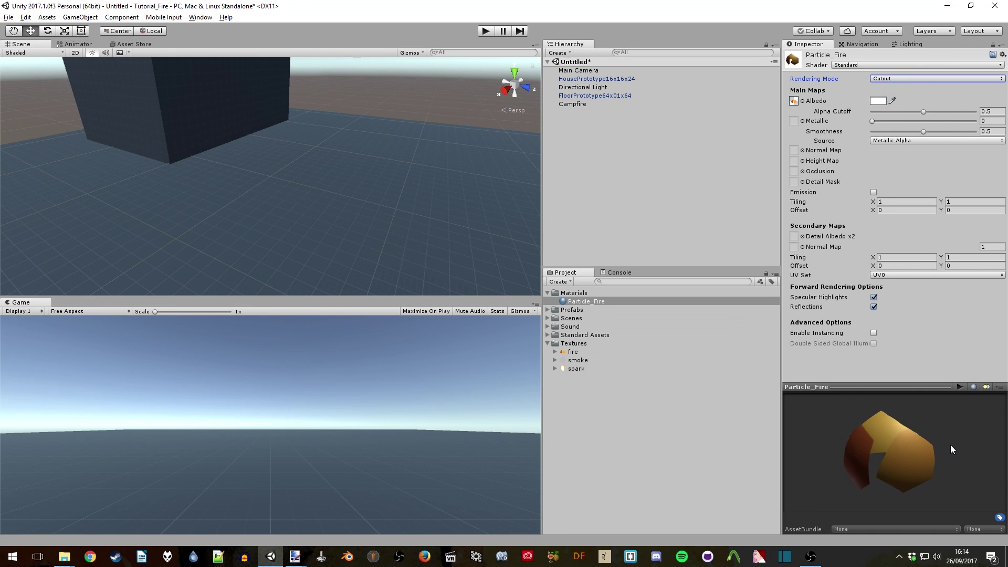
- Add a particle system as a child of Campfire and name it Particles_Fire
left_click(609, 143)
left_click(584, 104)
right_click(584, 104)
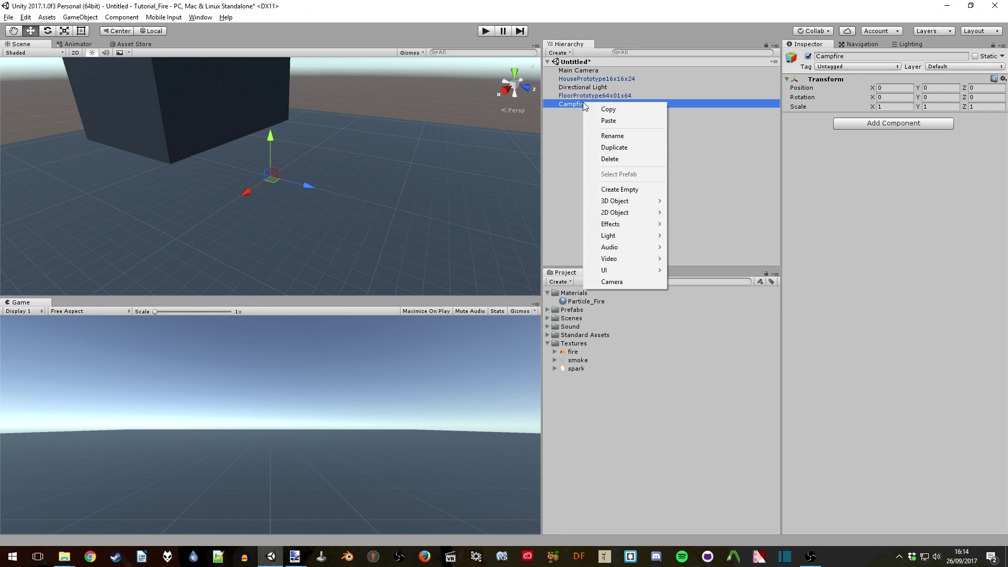
mouse_move(634, 230)
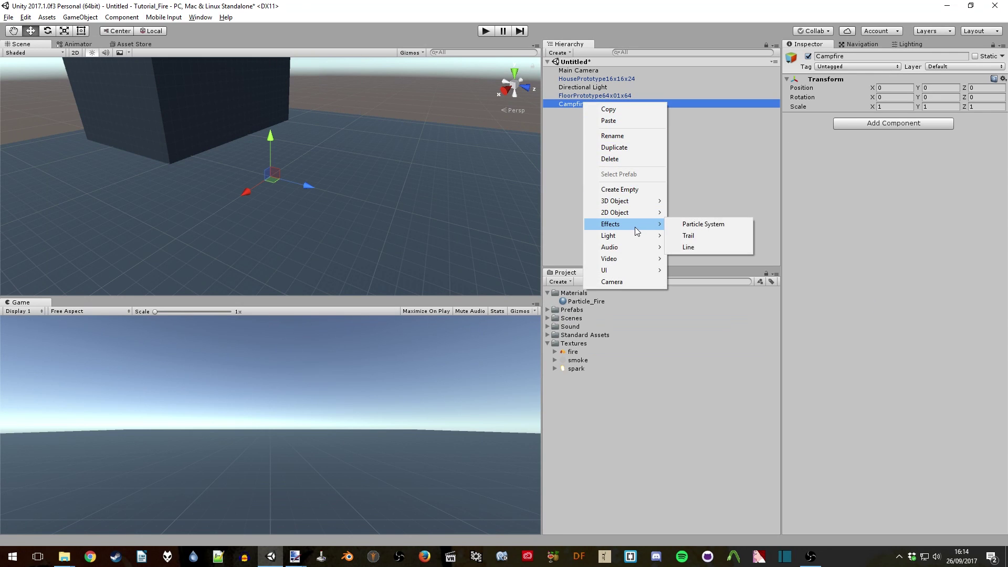
left_click(706, 225)
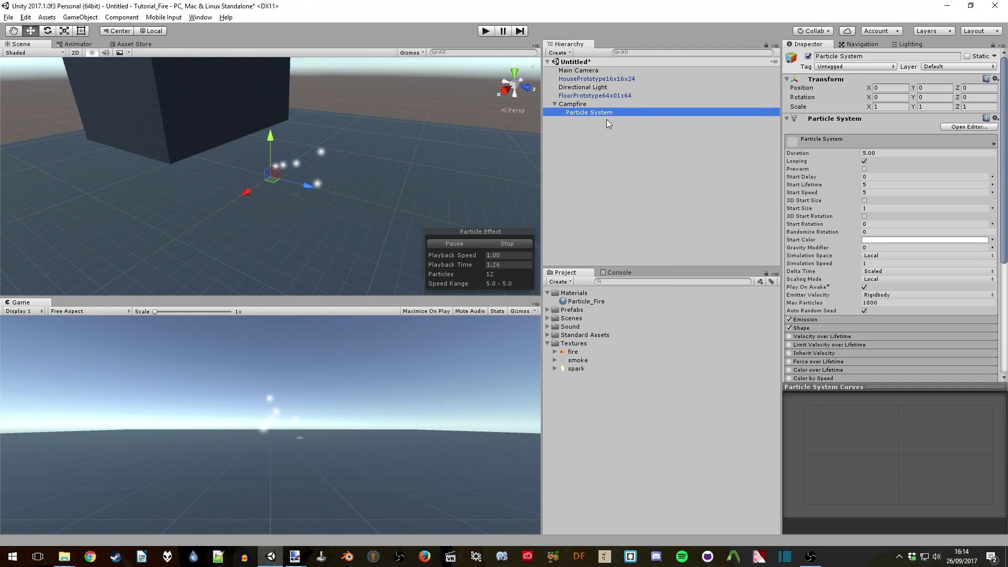
left_click(594, 112)
type("Par")
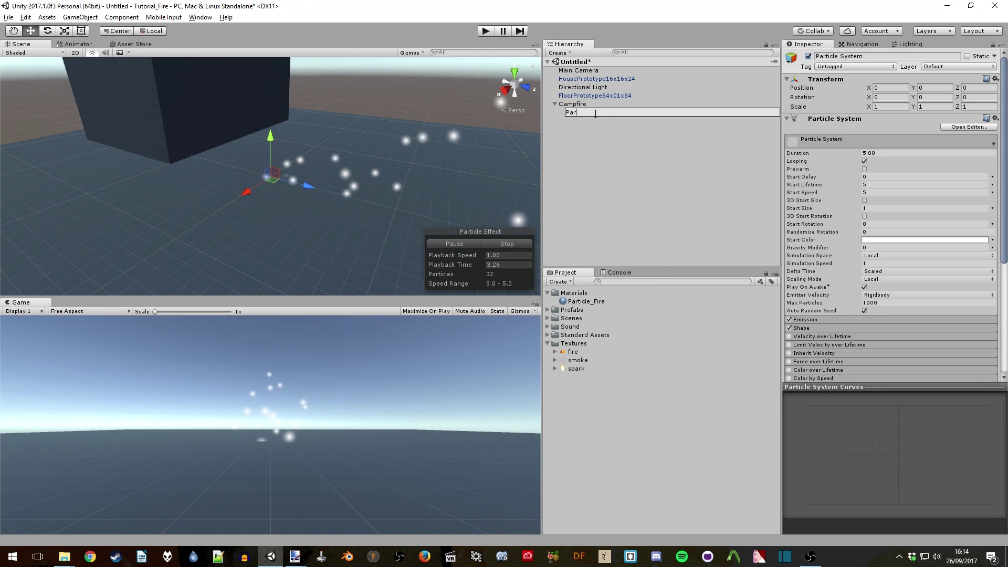
type("ticles_Fire")
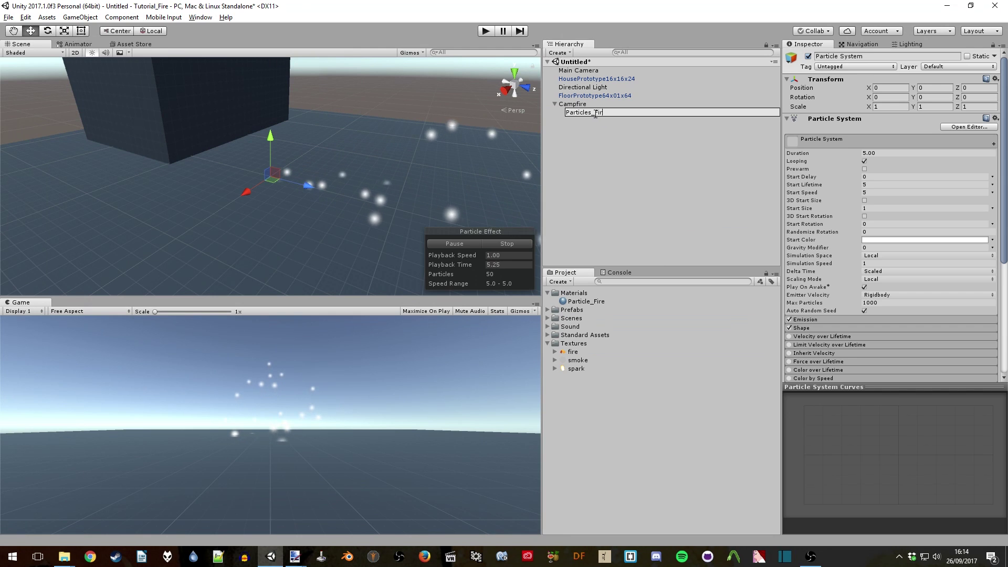
key("Return")
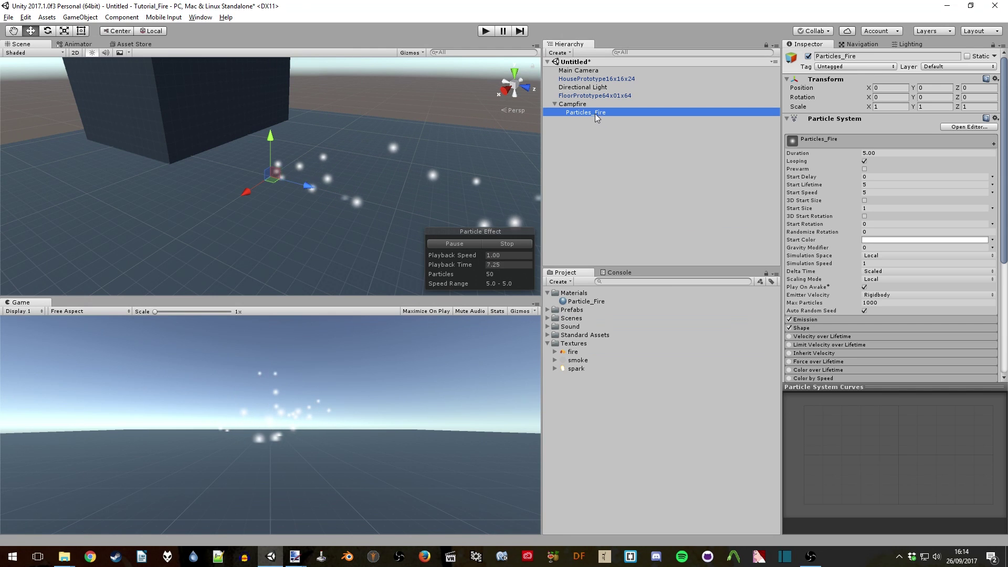
- Assign the Particle_Fire material to the Renderer module of Particles_Fire
scroll(867, 257, "down", 3)
scroll(867, 257, "down", 3)
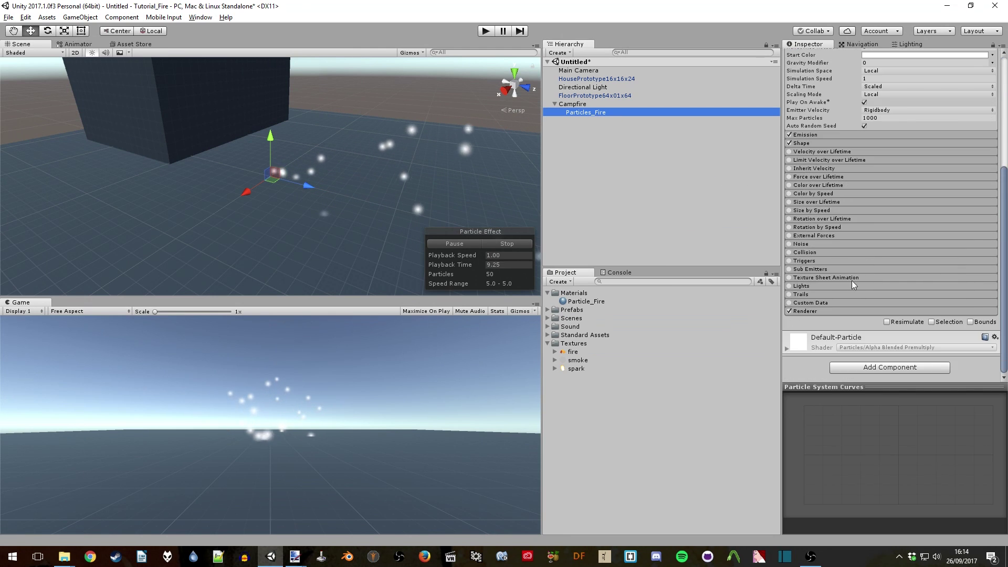
left_click(833, 313)
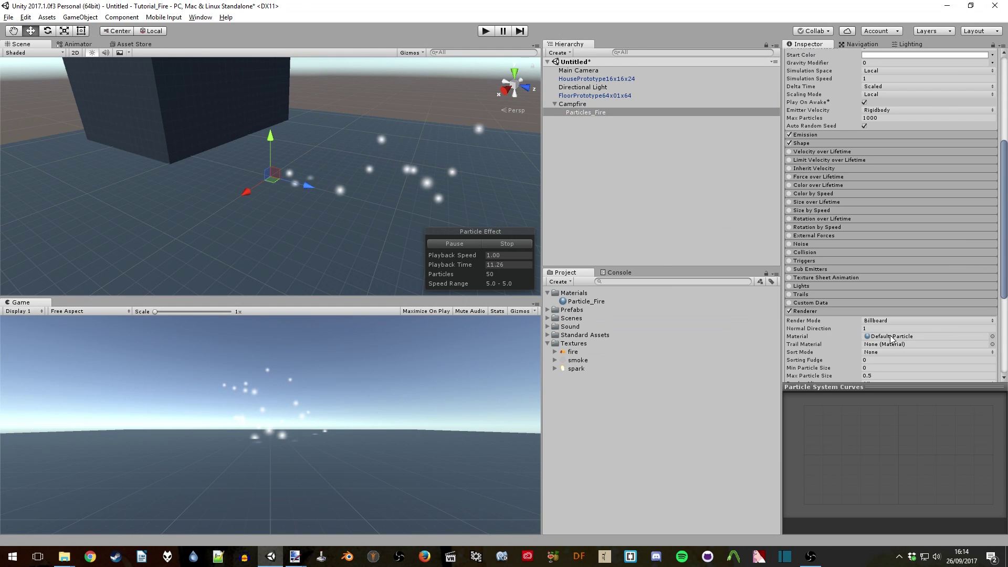
left_click(586, 303)
left_click_drag(586, 305, 895, 339)
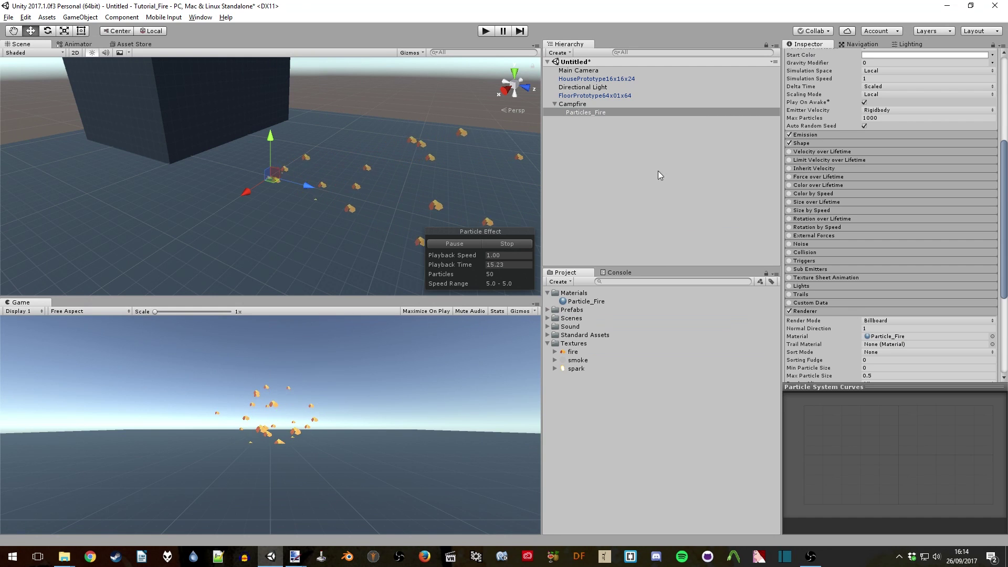
- Set the X rotation of Particles_Fire to -90
scroll(852, 199, "up", 5)
left_click(886, 98)
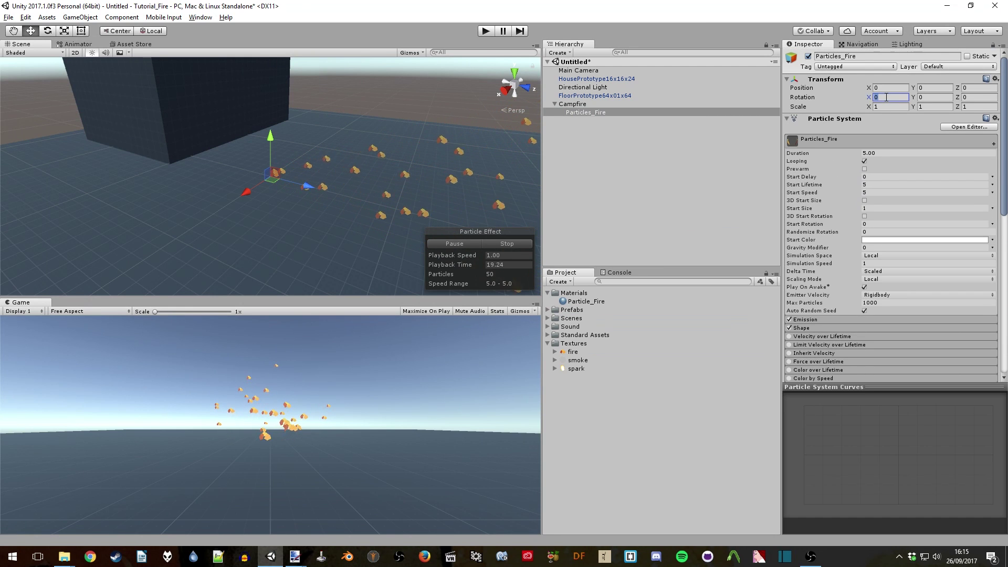
type("-90")
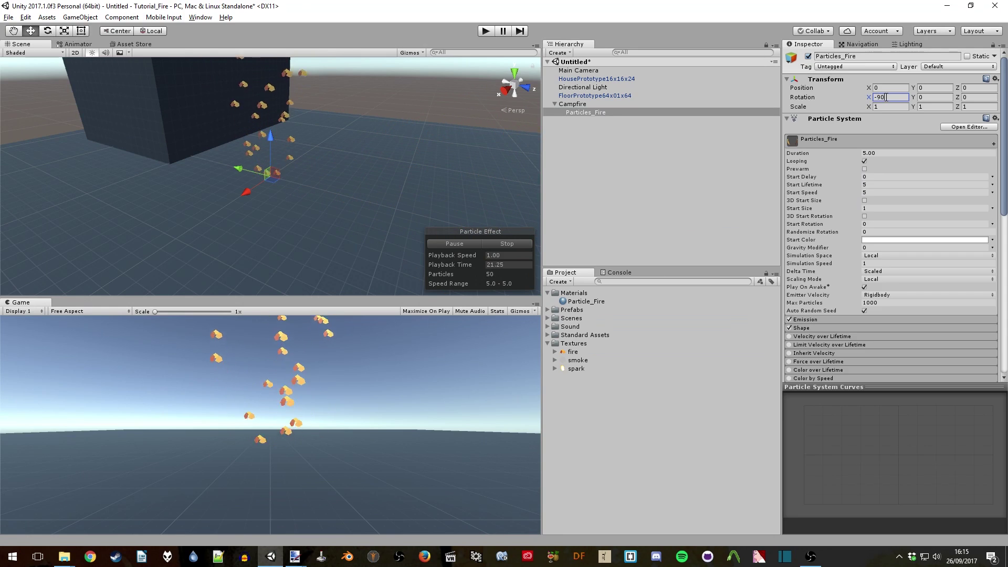
- Set the particle system's start lifetime to 1, start speed to 1.5 and simulation speed to 2
left_click(876, 184)
type("1")
key("Tab")
type("1.5")
key("Tab")
left_click(878, 264)
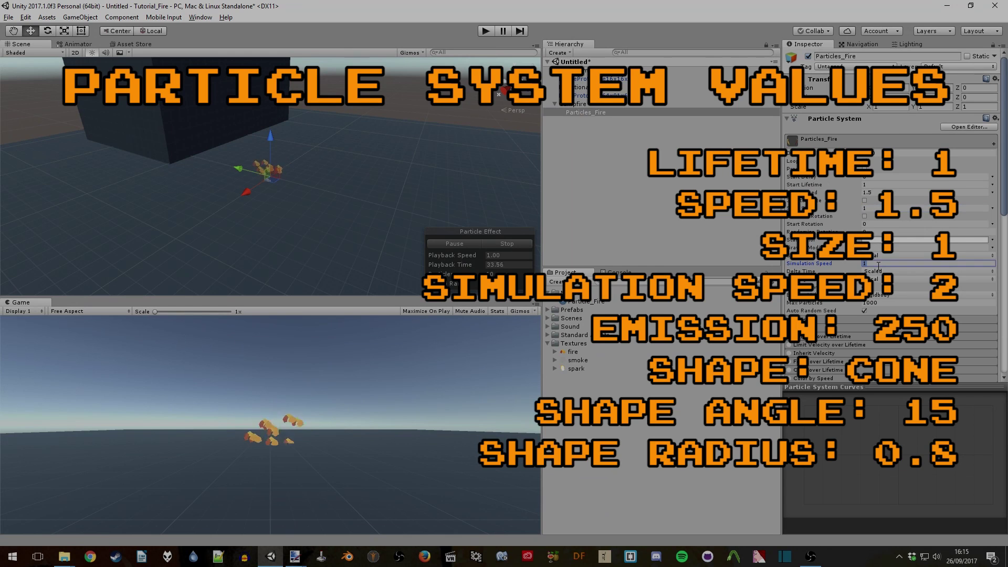
- Set the particle system's emission rate over time to 250
scroll(866, 241, "down", 3)
left_click(877, 256)
left_click(892, 265)
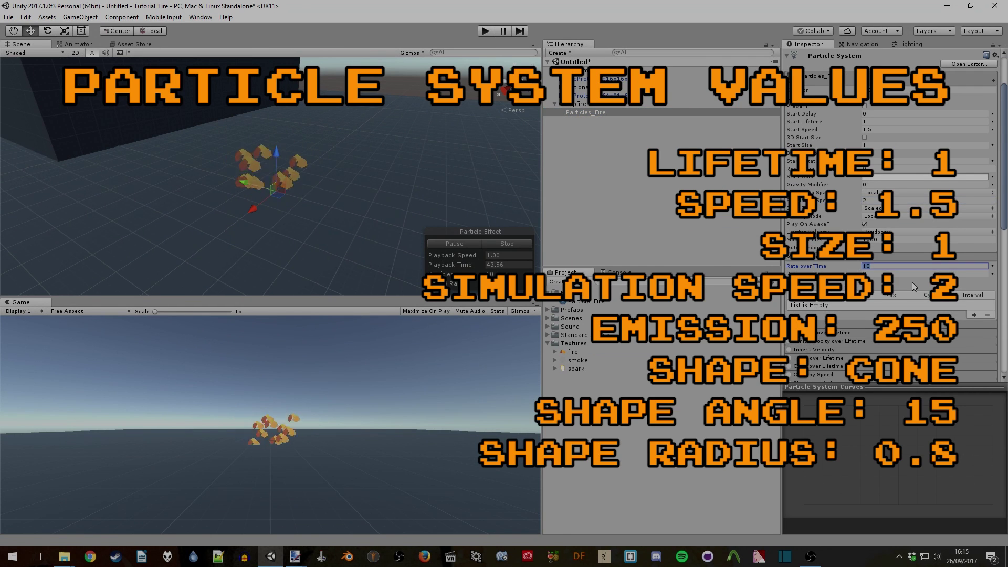
type("250")
- Enable Size over Lifetime with the preset curve that falls increasingly steeply from 1 to 0, and enable Rotation over Lifetime
scroll(912, 281, "down", 2)
left_click(902, 262)
scroll(902, 262, "down", 1)
left_click(888, 247)
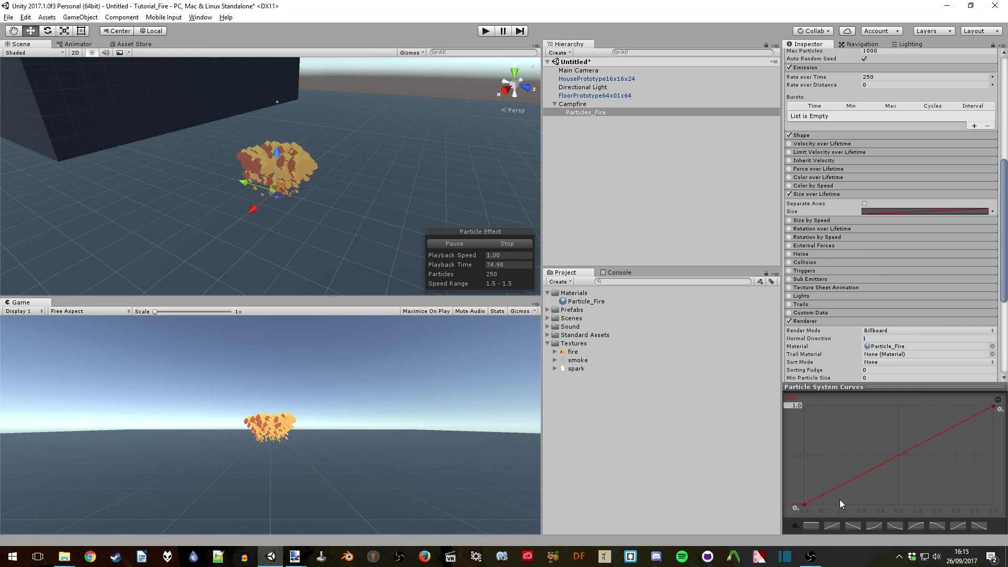
left_click(940, 524)
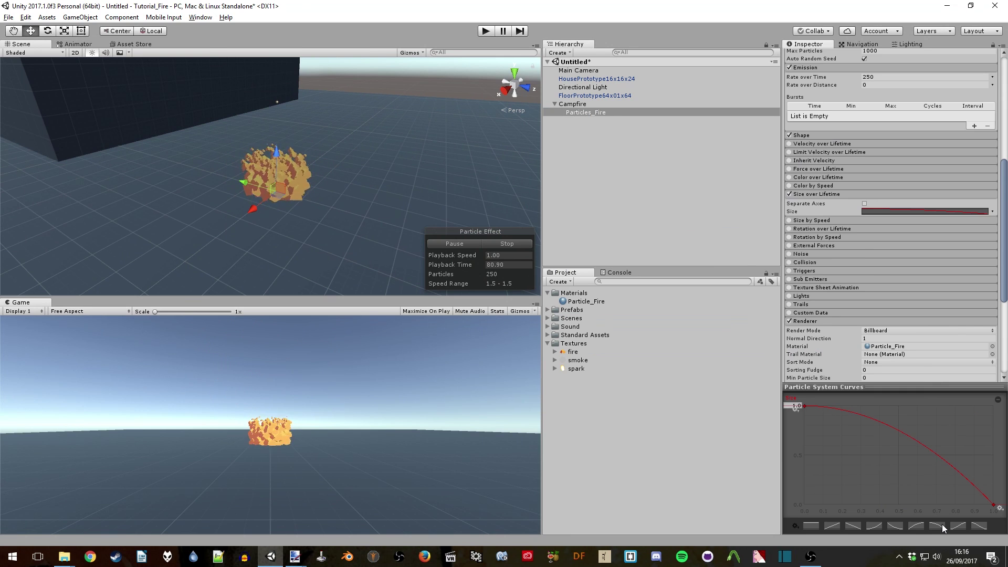
left_click(859, 229)
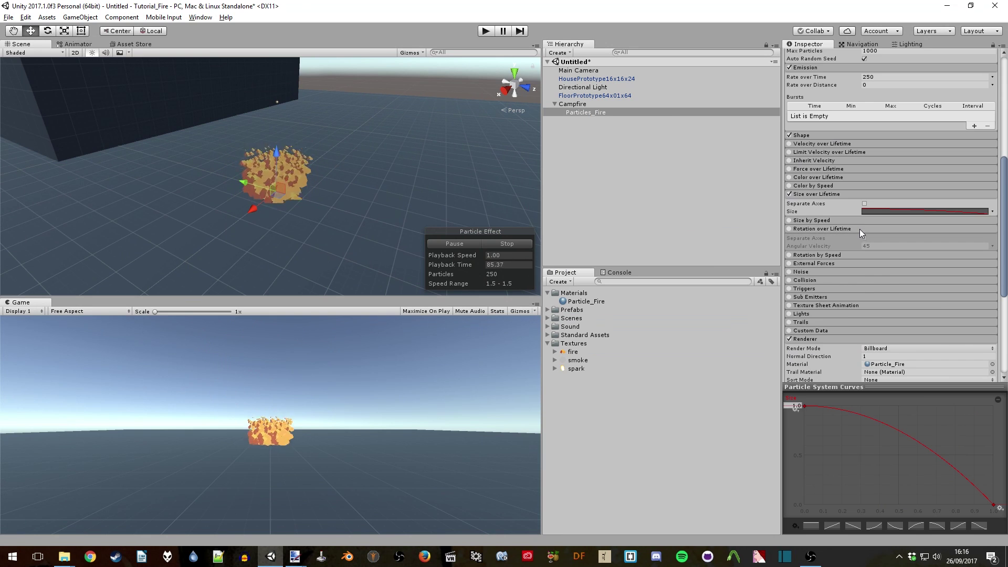
left_click(788, 229)
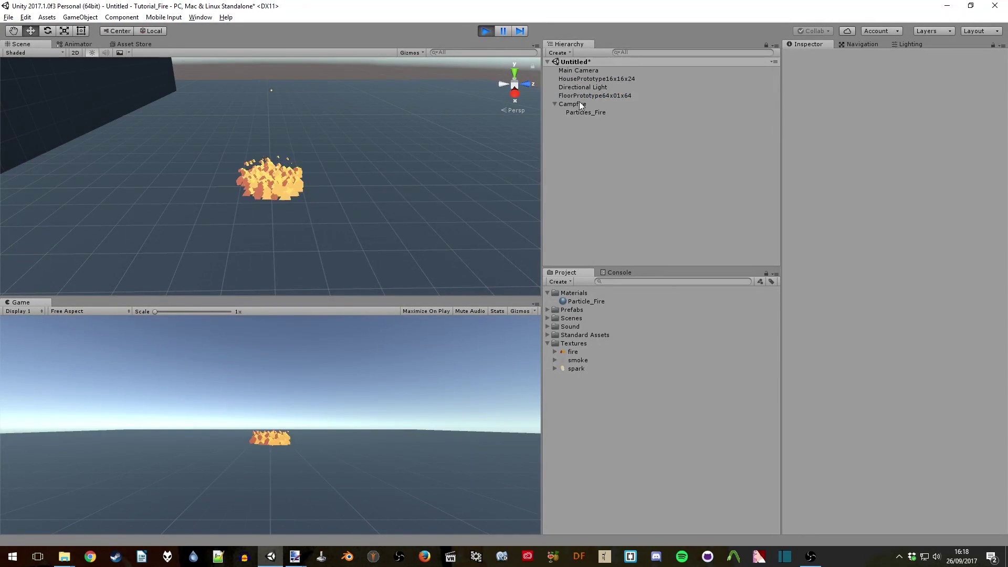
- Add an Audio Source component to the Campfire object and enable its Loop option
left_click(578, 103)
left_click(856, 124)
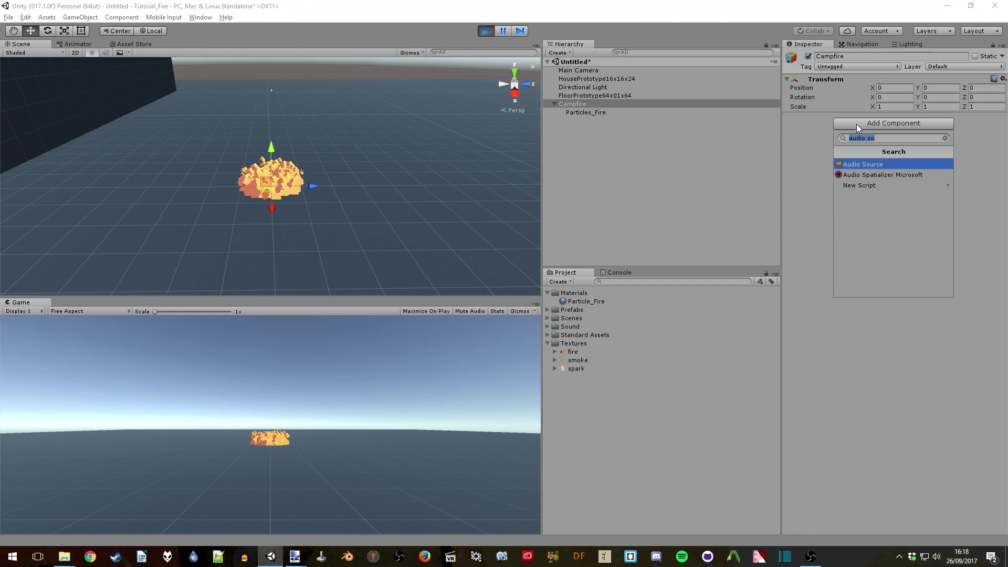
key("Return")
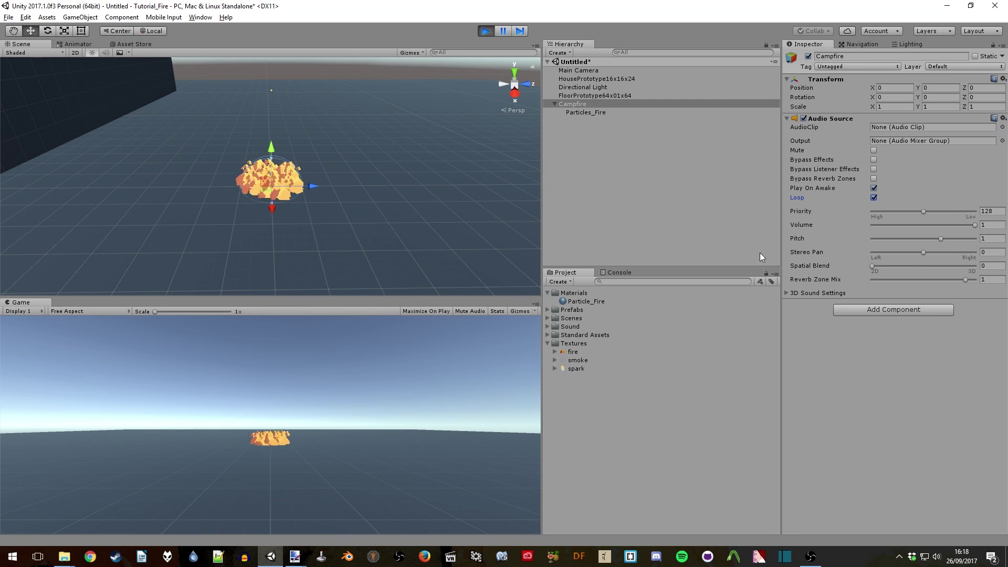
- Assign the 65748__dobroide__20081231-fire-02 clip to Campfire's Audio Source and play-test the scene
left_click(547, 327)
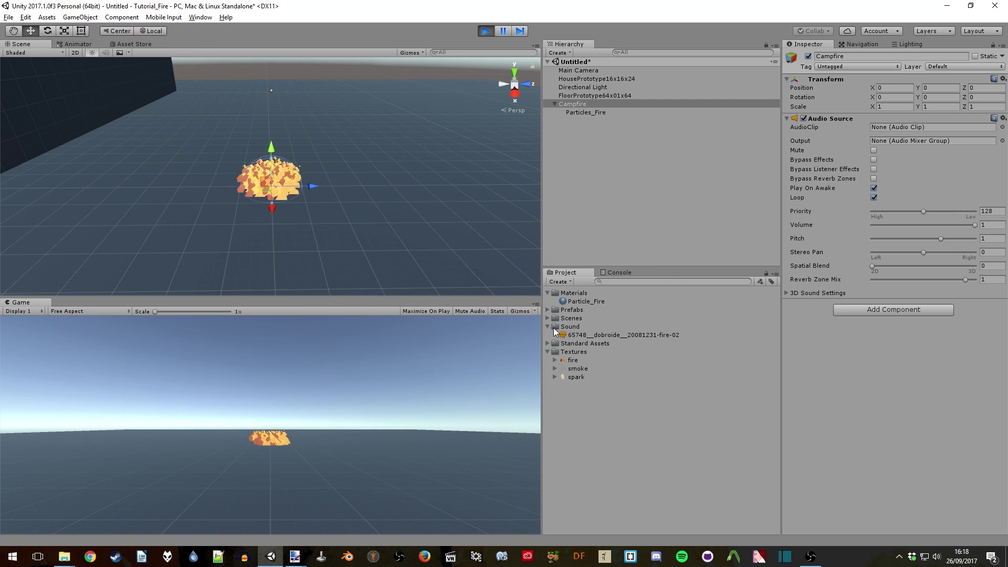
left_click_drag(606, 336, 908, 128)
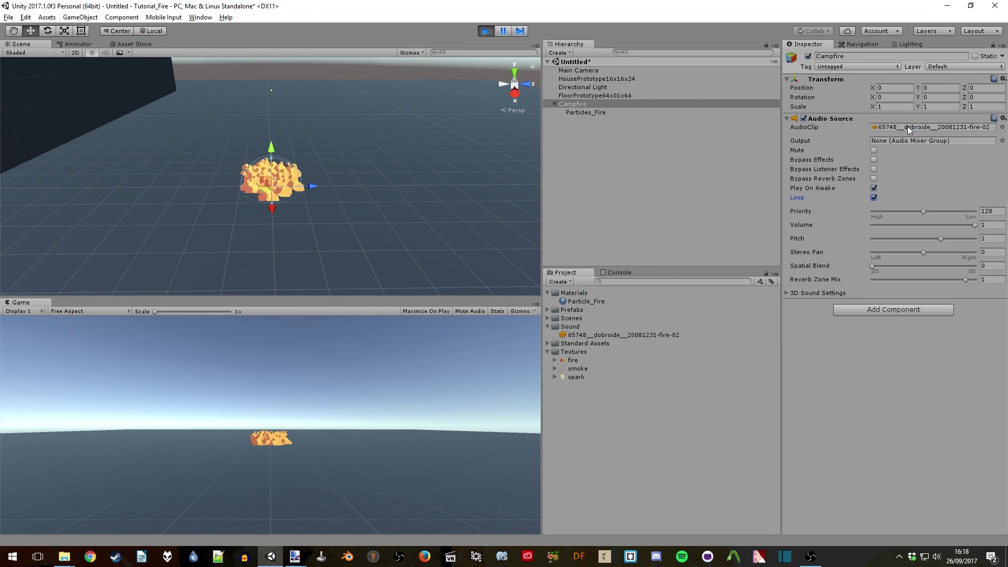
left_click(488, 34)
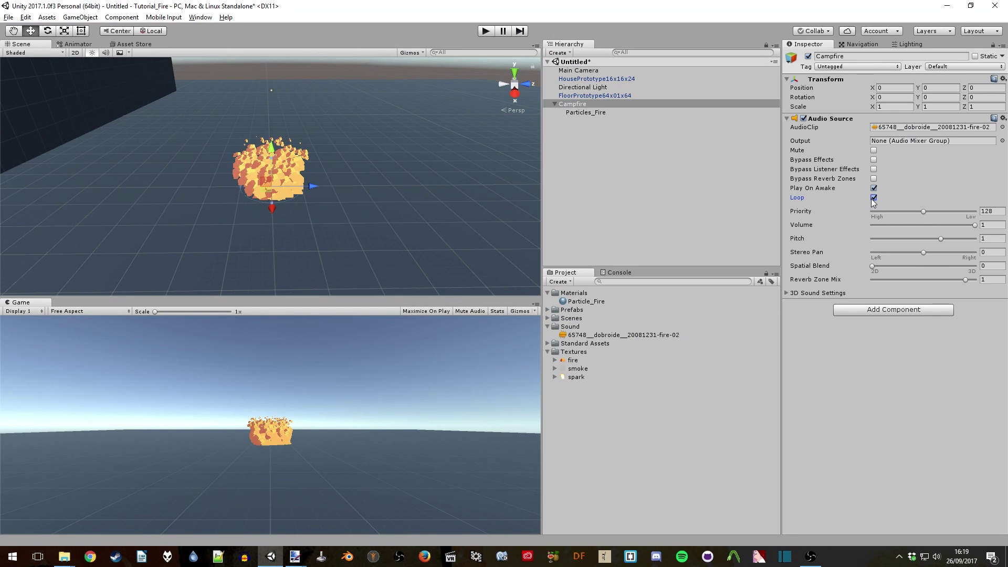
left_click(484, 31)
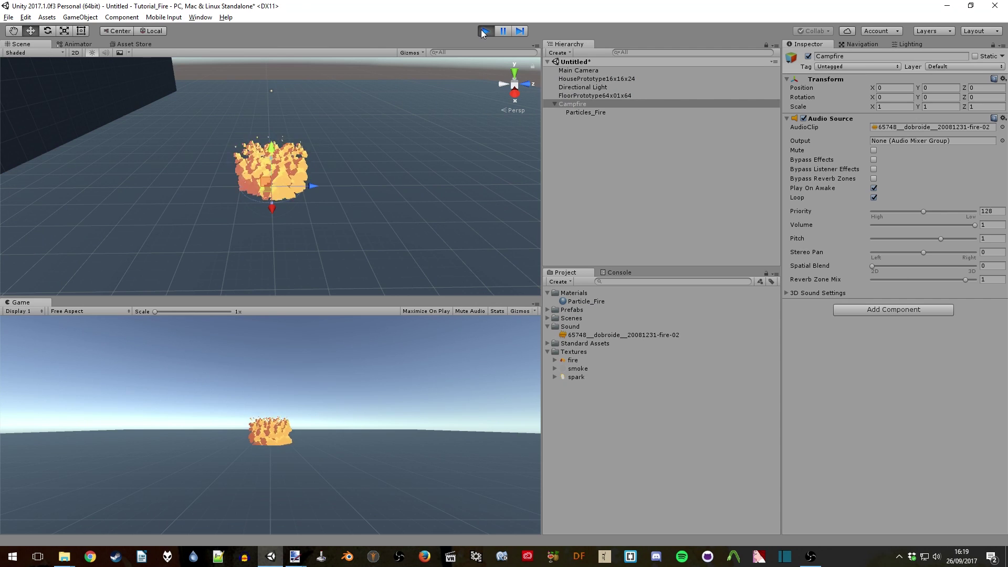
left_click(484, 31)
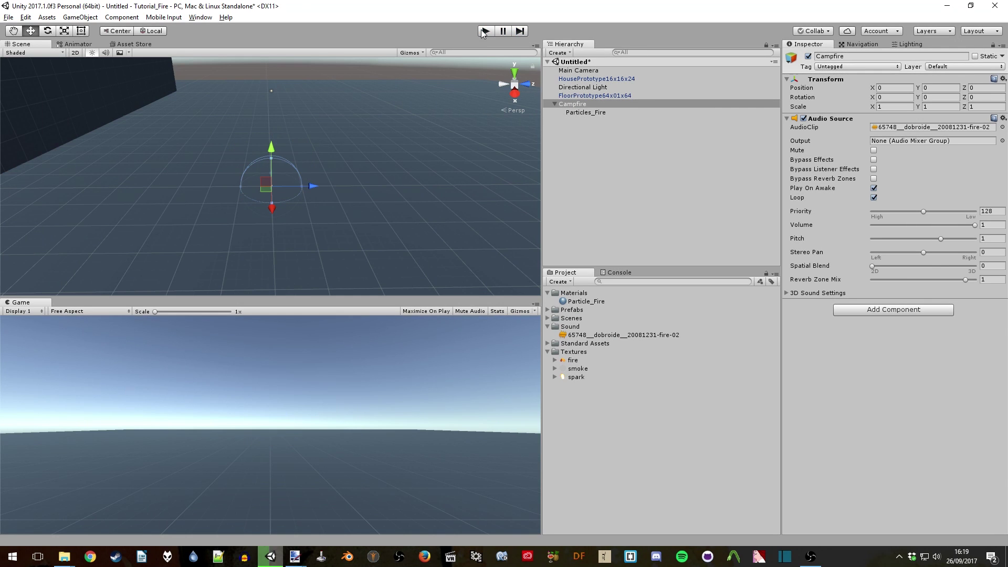
- Add a point light as a child of Campfire and raise it to Y position 0.56
right_click(576, 107)
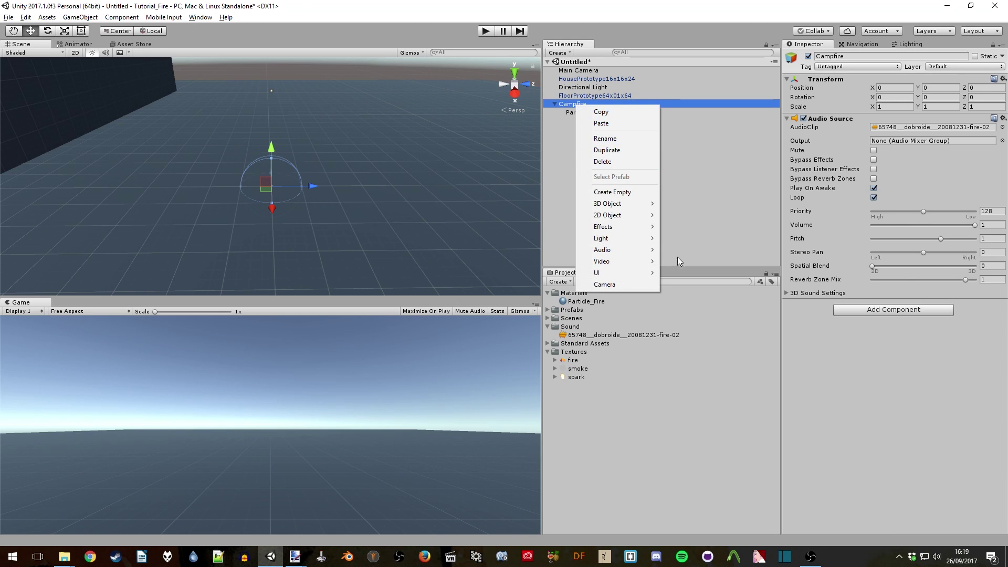
mouse_move(639, 245)
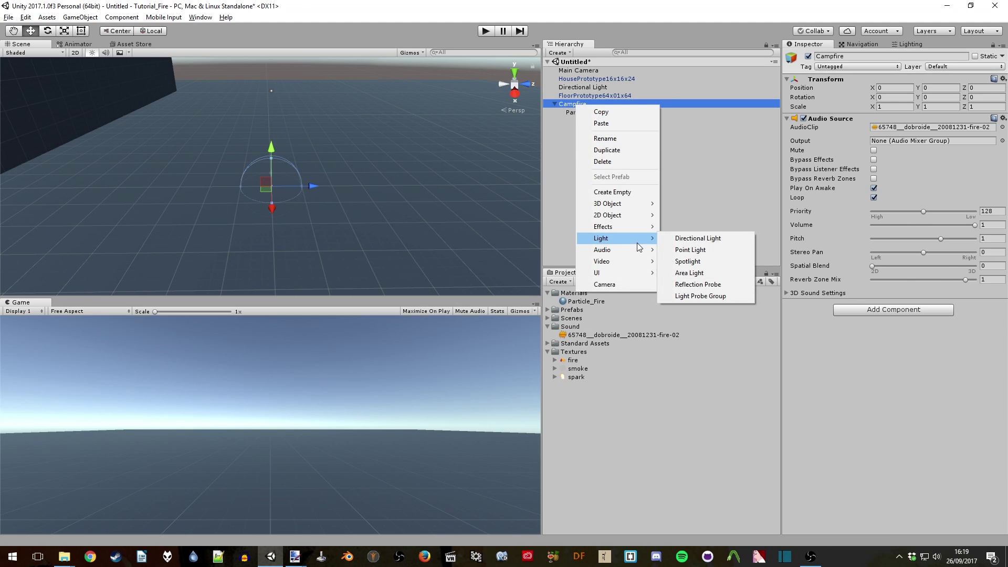
left_click(690, 249)
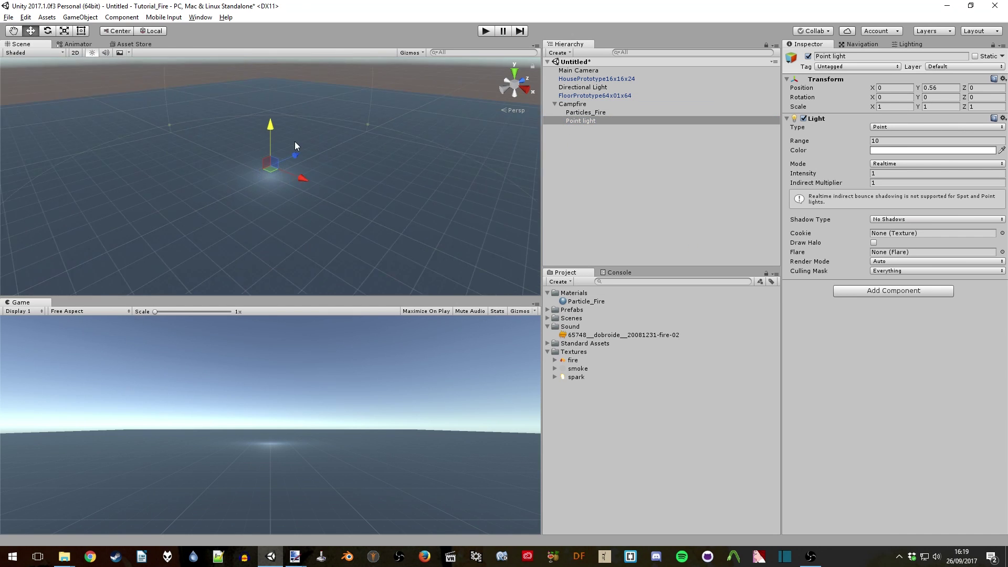
- Set the point light's intensity to 4.28, its range to 42.65 and its color to orange
left_click(933, 150)
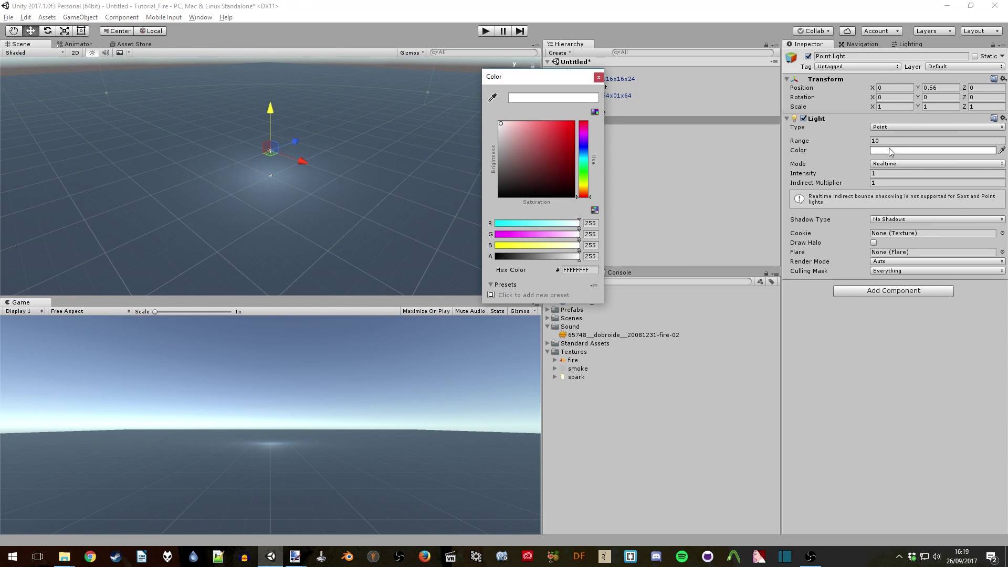
left_click(598, 77)
left_click_drag(863, 173, 920, 174)
left_click_drag(863, 140, 997, 137)
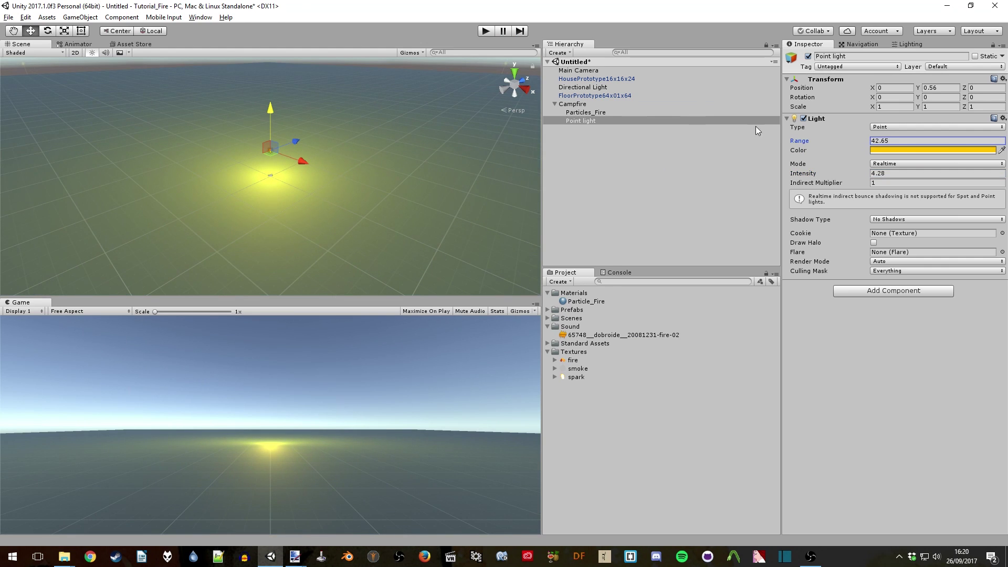
left_click(933, 150)
left_click_drag(557, 233, 539, 232)
left_click(599, 78)
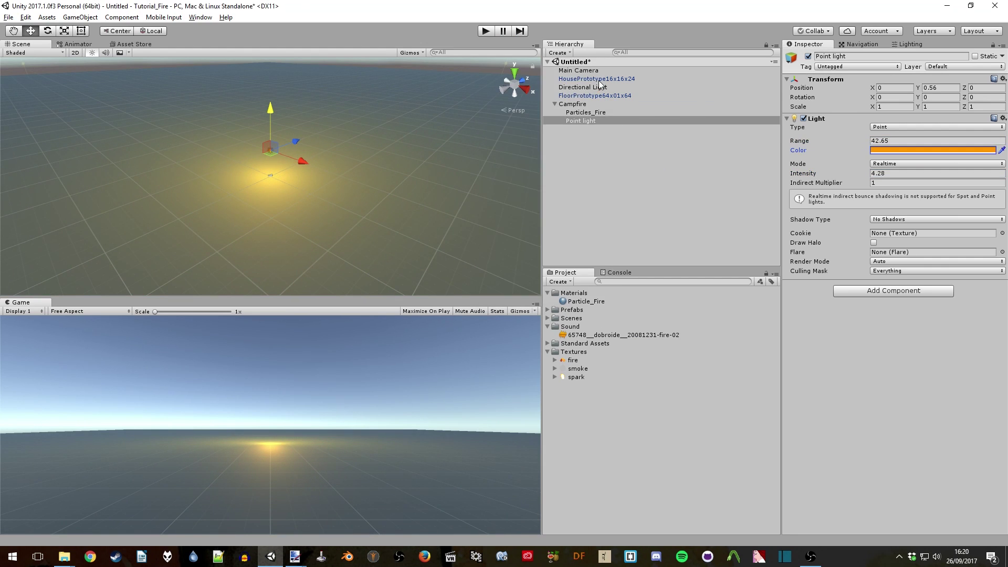
- Play-test the scene and check the fire's glow from a low angle
left_click(485, 31)
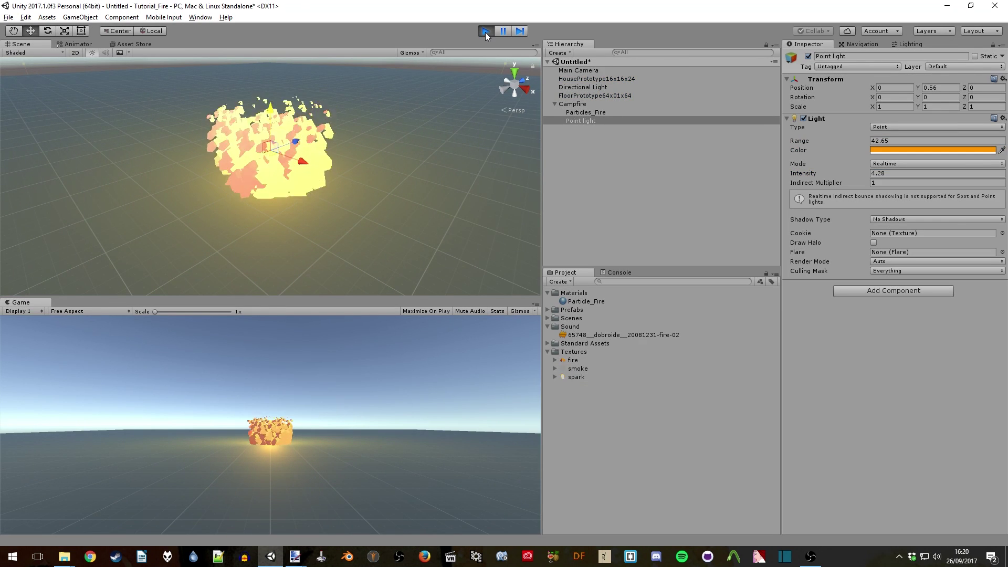
left_click_drag(299, 154, 445, 114, "alt")
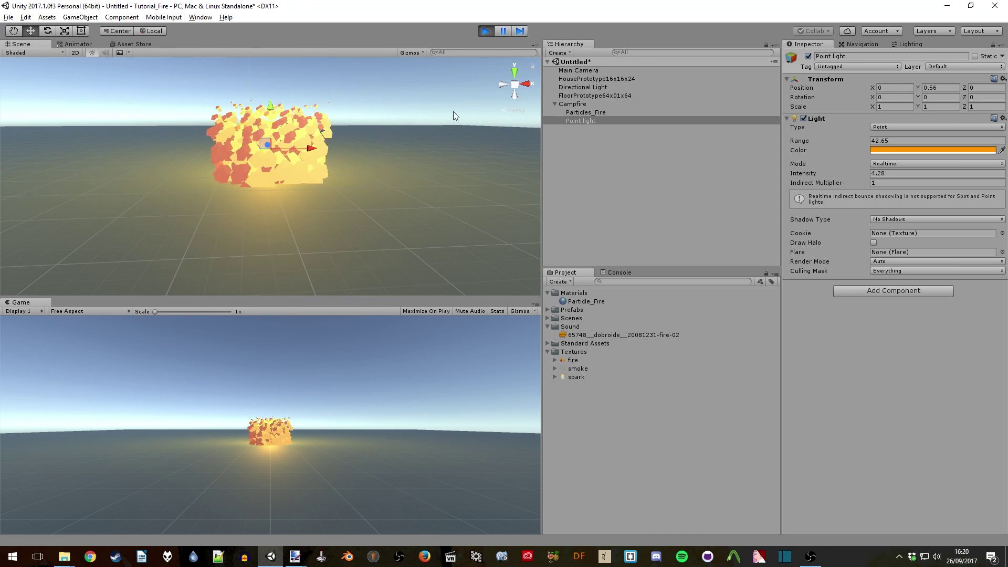
left_click(486, 31)
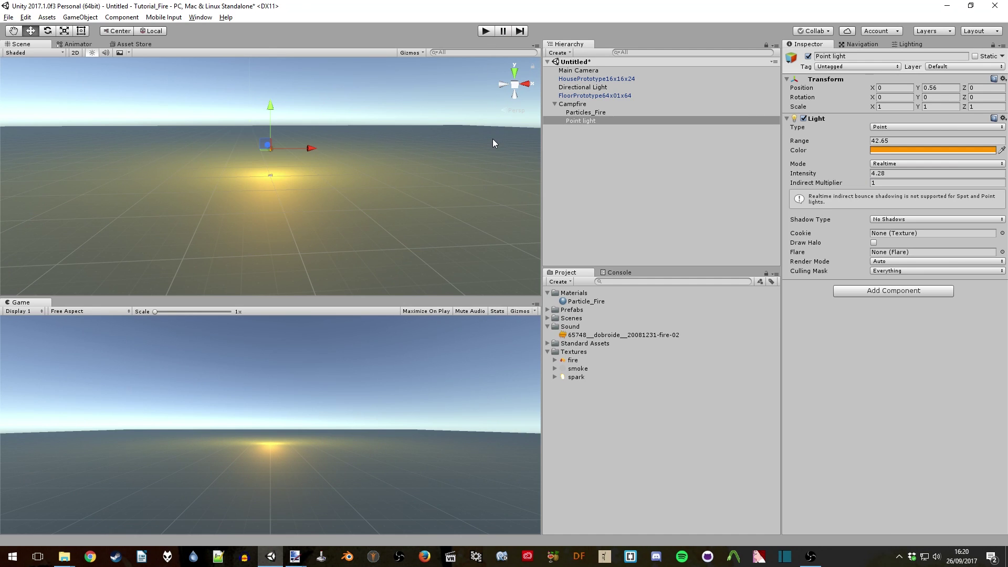
- Add a second particle system as a child of Campfire and name it Particles_Smoke
right_click(578, 104)
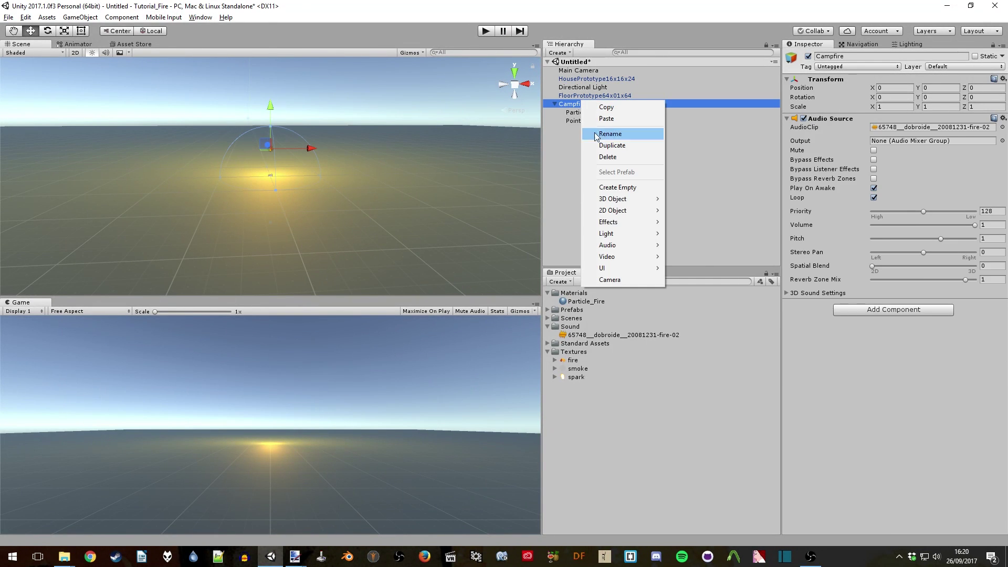
left_click(682, 220)
key("BackSpace")
key("BackSpace")
type("s_Smoke")
key("Return")
- Create a new material named Particle_Smoke in the Materials folder
left_click_drag(1004, 178, 1005, 225)
scroll(845, 311, "down", 5)
right_click(574, 292)
mouse_move(604, 294)
left_click(745, 353)
type("Particle_Smoke")
key("Return")
- Apply the smoke texture to the Particle_Smoke material and change its shader to Particles/Alpha Blended
left_click_drag(578, 377, 793, 103)
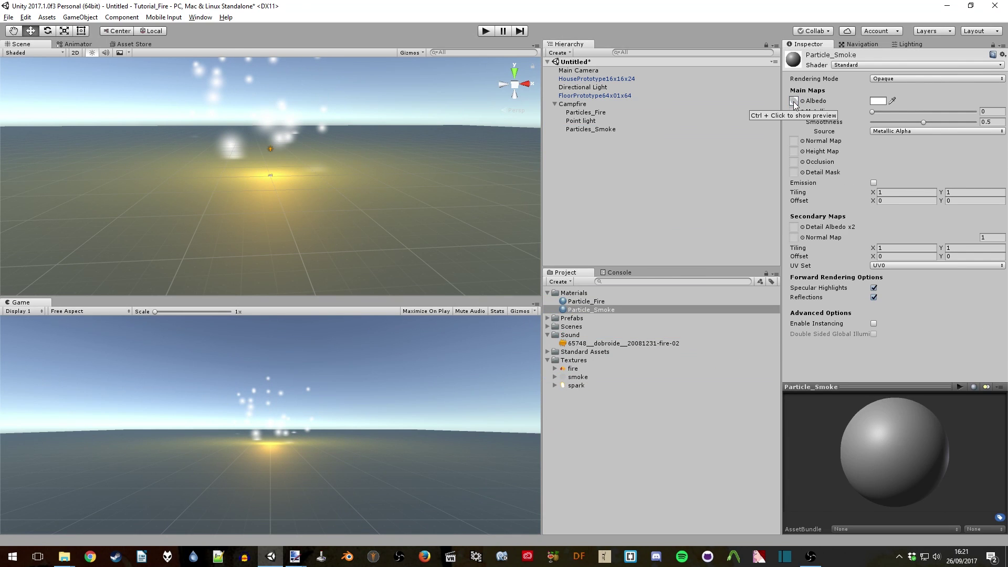
left_click(940, 65)
mouse_move(905, 156)
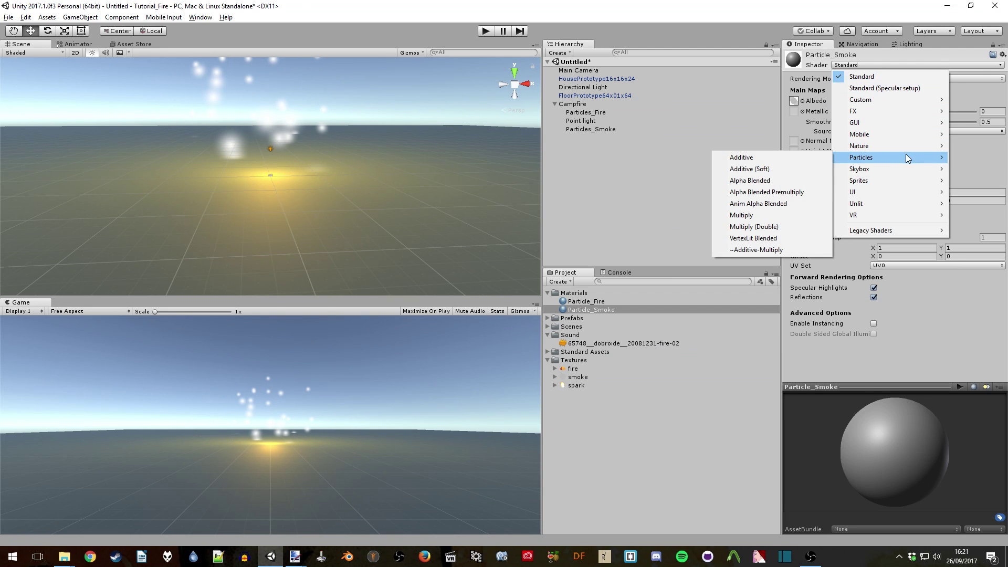
left_click(782, 180)
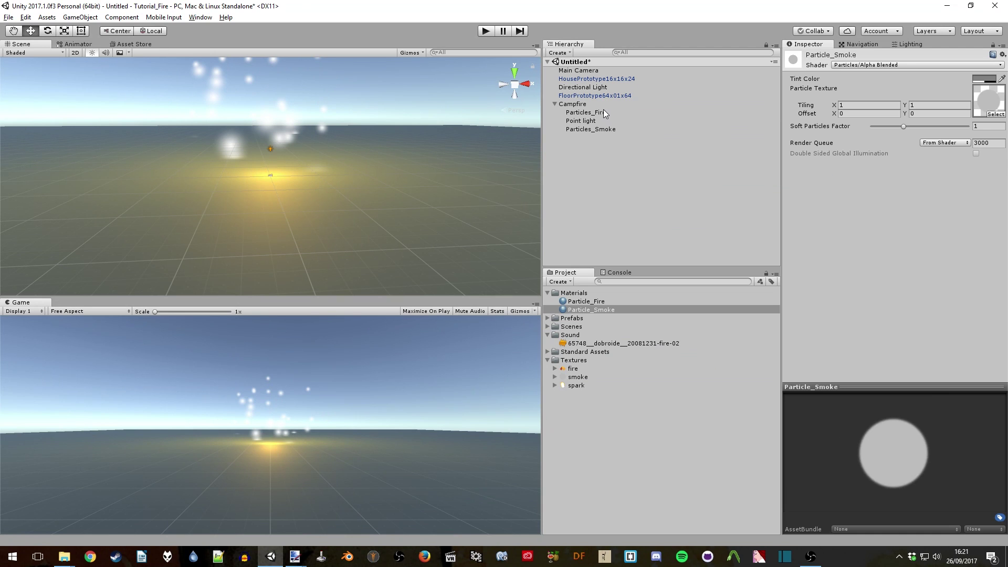
- Assign the Particle_Smoke material to the Renderer module of Particles_Smoke
left_click(599, 129)
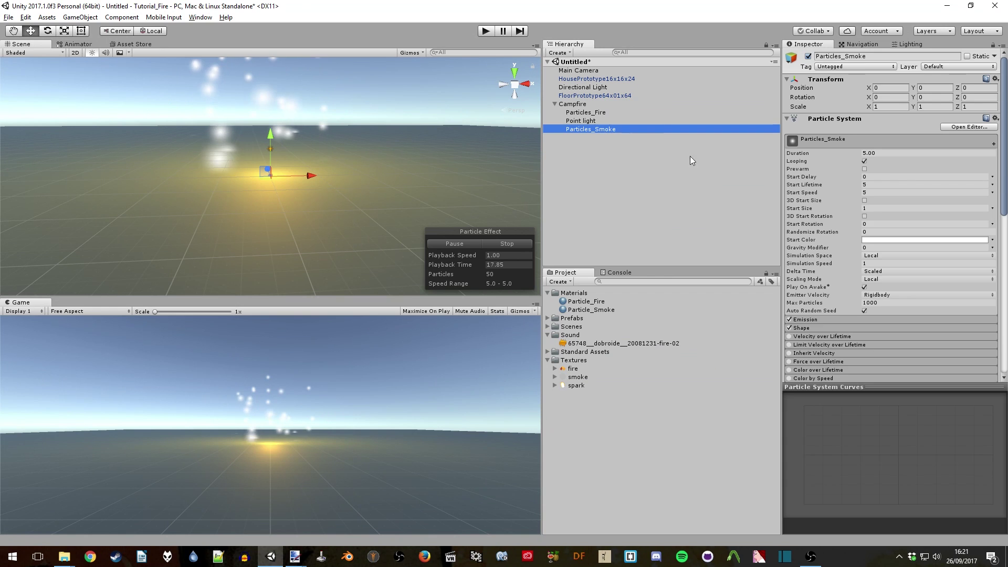
scroll(890, 225, "down", 8)
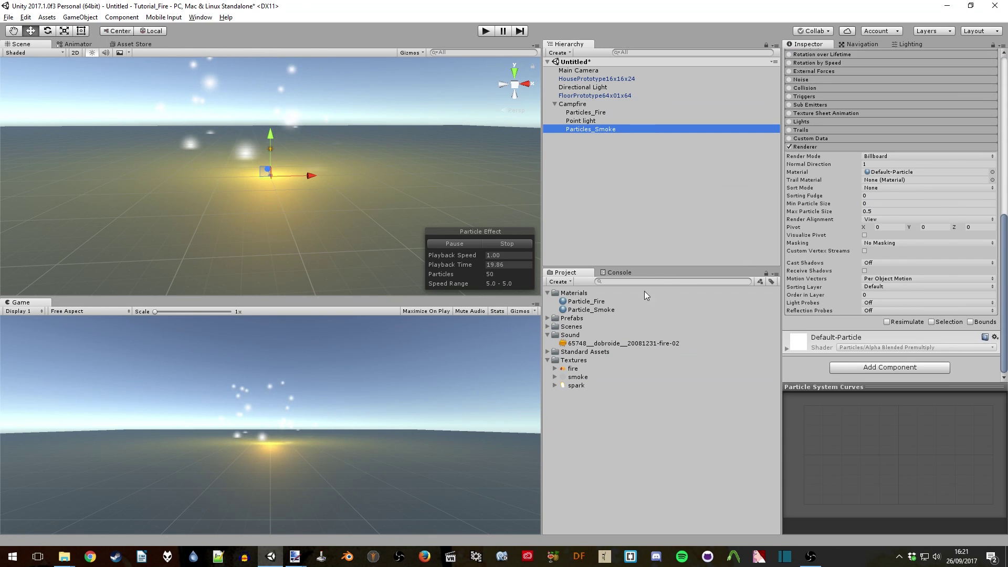
left_click(600, 311)
left_click_drag(601, 313, 902, 171)
left_click_drag(466, 215, 427, 197, "alt")
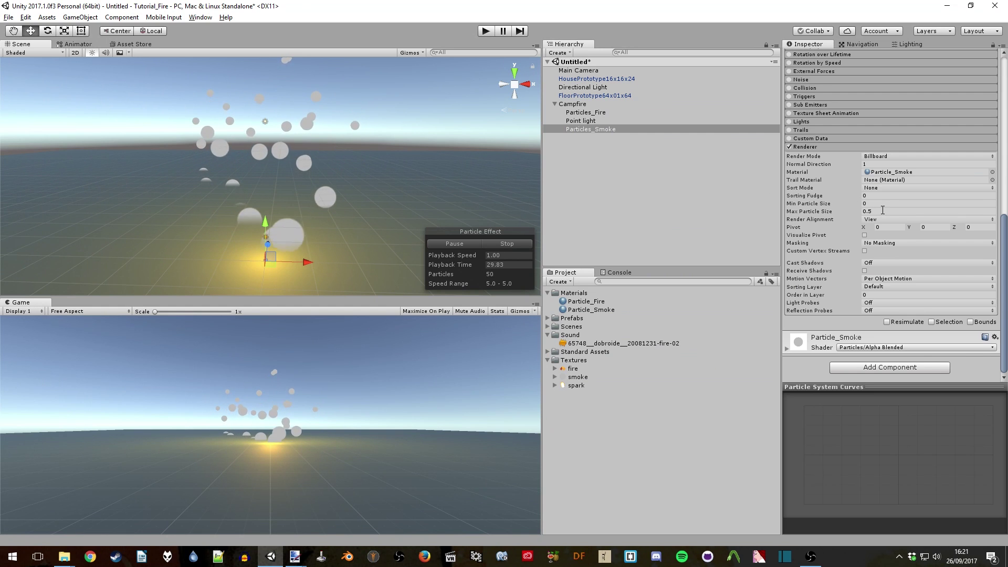
- Give the smoke X rotation -90, start lifetime 10, start speed 1.5, start size 2, emission rate 50 and a grey start color
scroll(878, 175, "up", 10)
left_click(890, 183)
type("10")
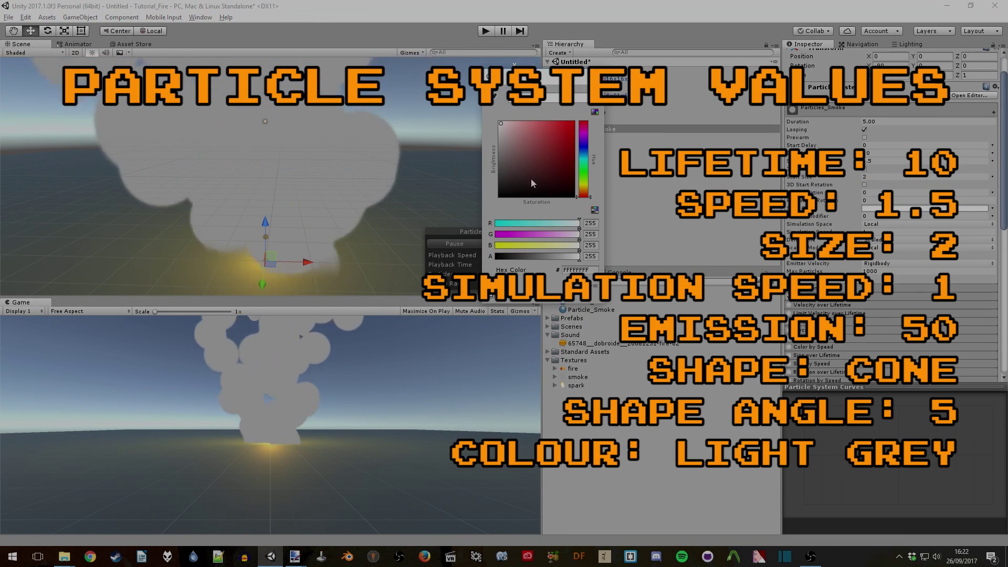
mouse_move(579, 257)
left_mouse_down()
mouse_move(533, 256)
mouse_move(580, 256)
left_mouse_up()
left_click_drag(502, 153, 487, 155)
left_click(597, 76)
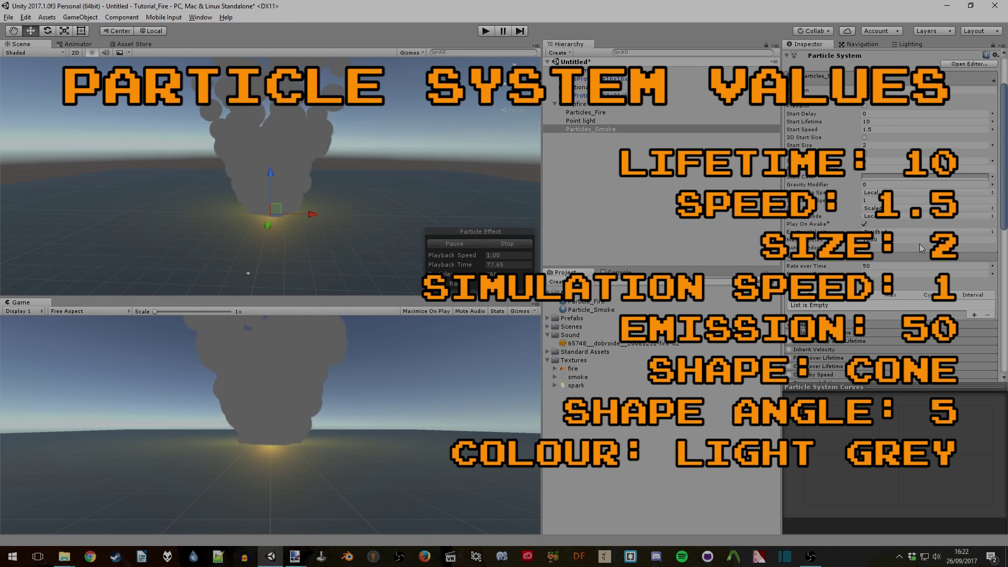
- Set the smoke's cone angle to 5 and enable Size over Lifetime with the preset curve that rises from 0 and levels off at 1
scroll(894, 247, "down", 7)
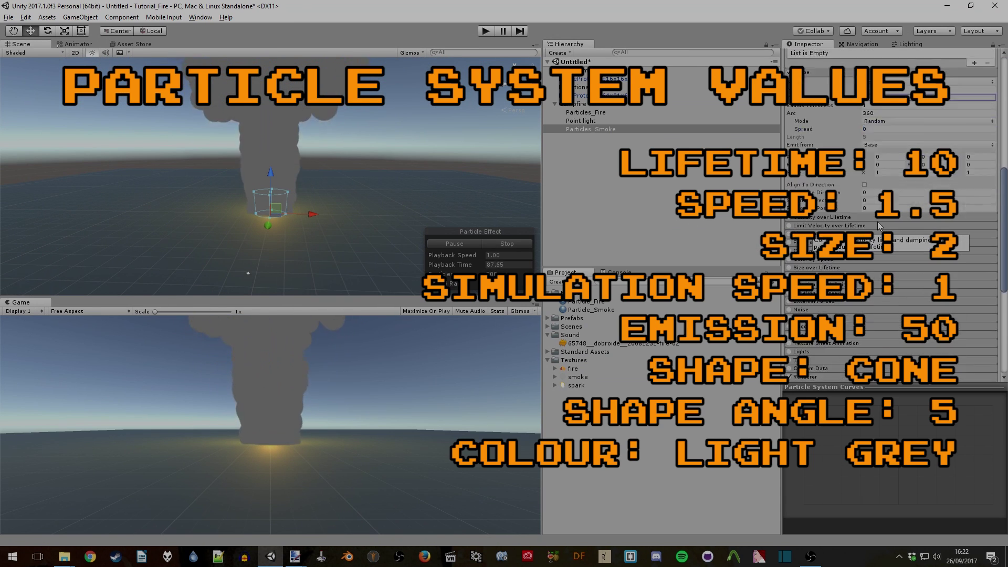
left_click(789, 204)
left_click(818, 205)
left_click(896, 223)
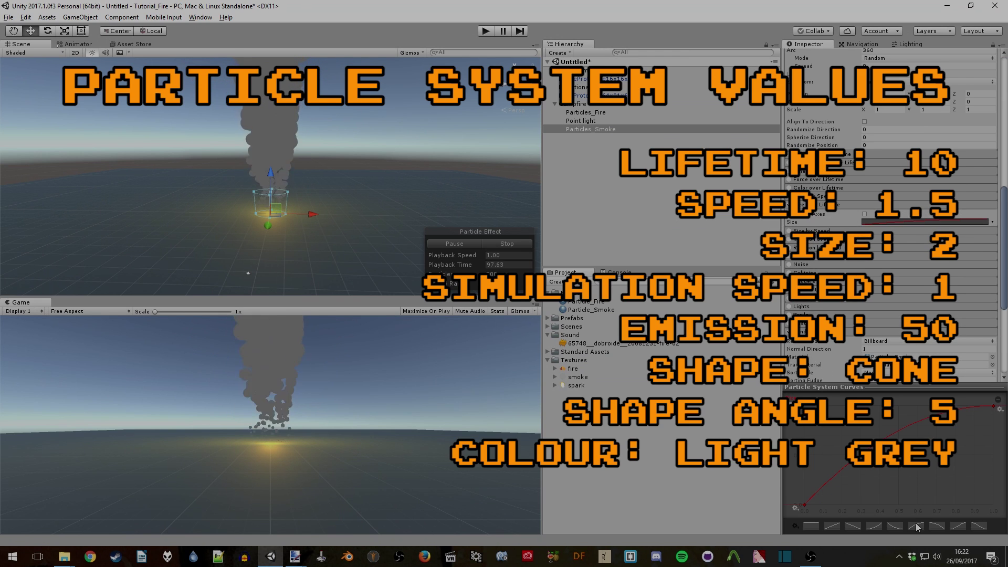
- Run the scene and examine the fire and smoke from several angles and up close
left_click(487, 30)
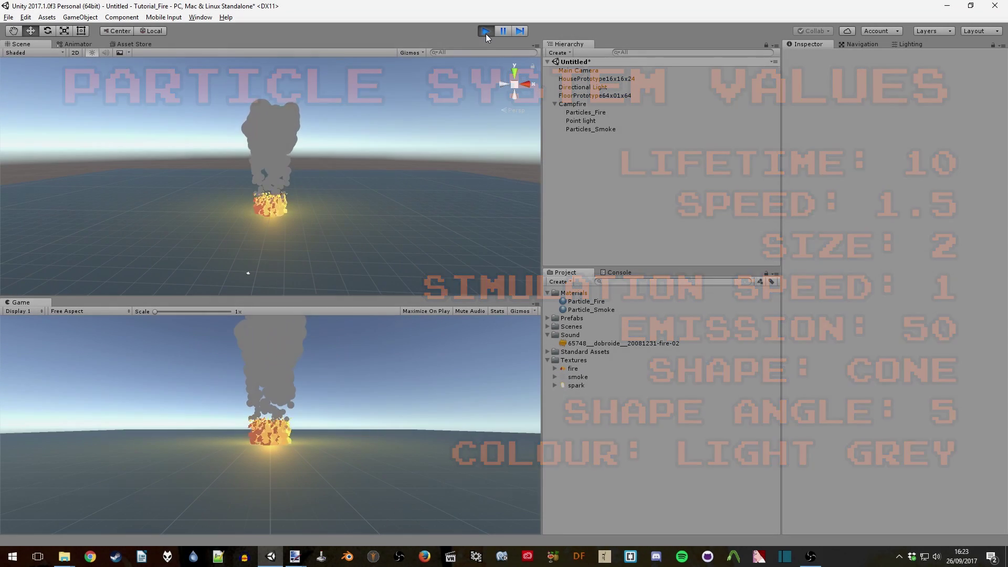
left_click(254, 147)
left_click_drag(221, 173, 33, 182, "alt")
left_click(410, 136)
key("w")
right_click_drag(410, 139, 461, 197)
key("s")
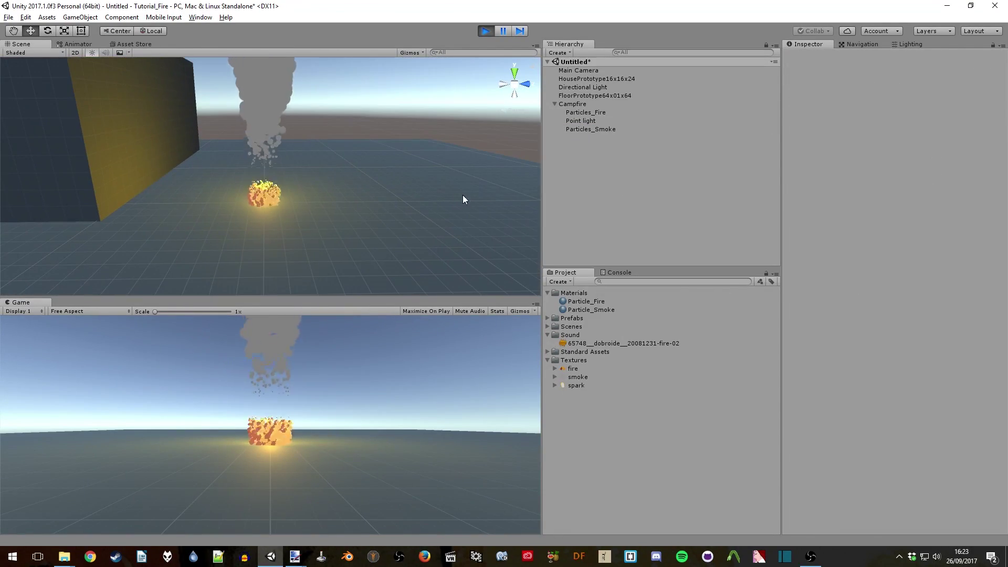
left_click(572, 104)
key("w")
right_click_drag(415, 171, 286, 198)
- Change the Particle_Fire material's shader to Unlit/Transparent Cutout
left_click(586, 302)
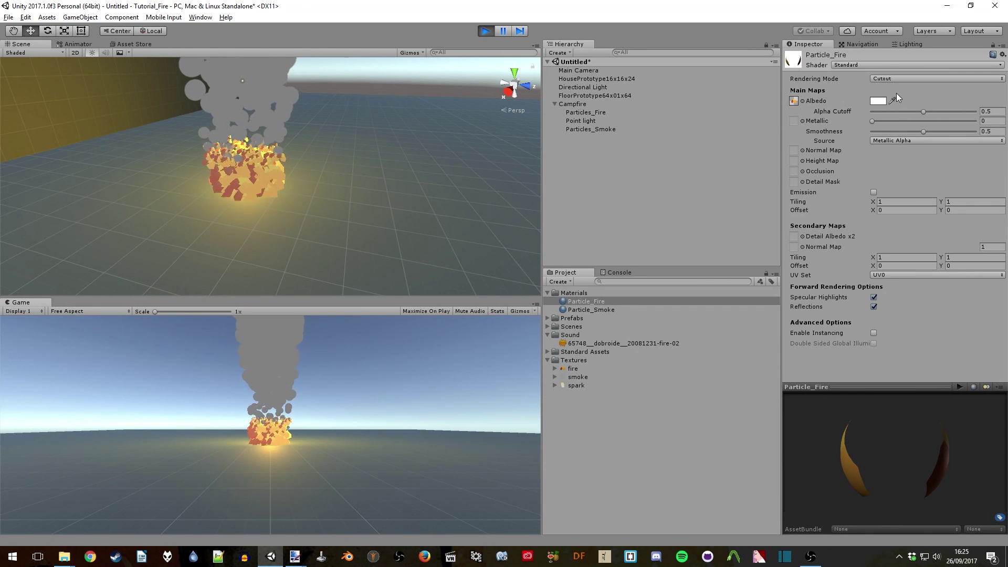
left_click(909, 64)
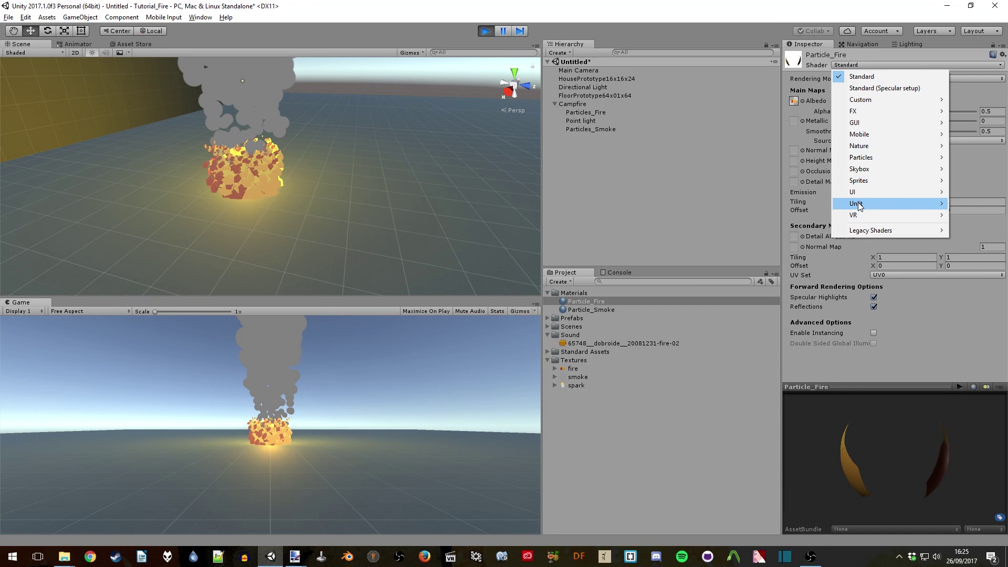
mouse_move(858, 204)
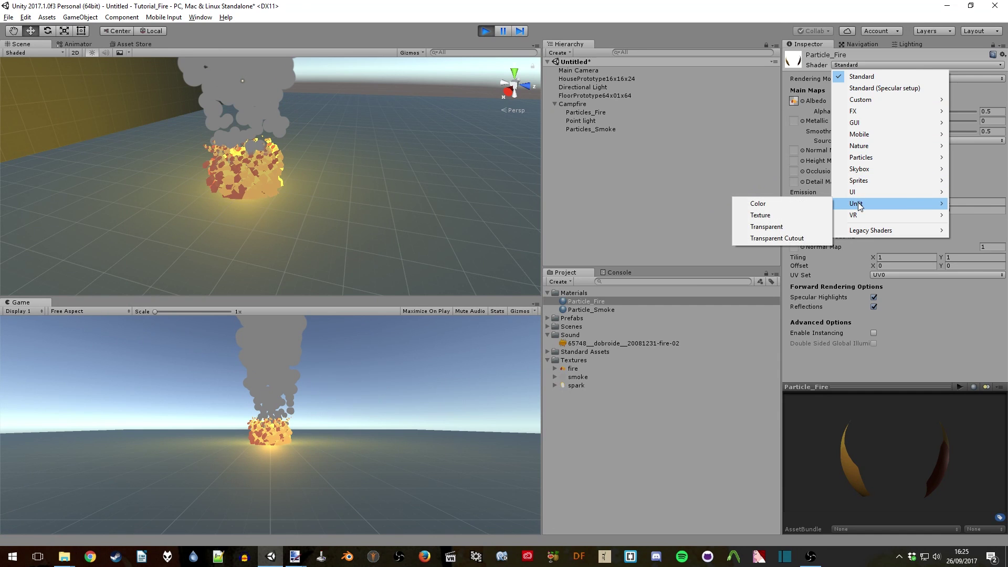
left_click(794, 239)
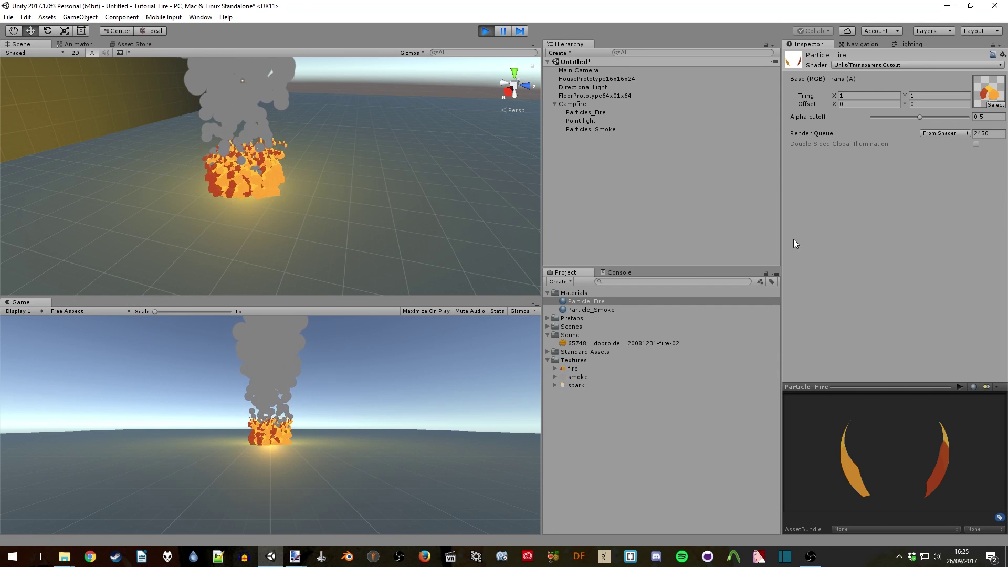
- Restart the scene playback to check where the smoke emerges from the fire, and stop it
key("ctrl+p")
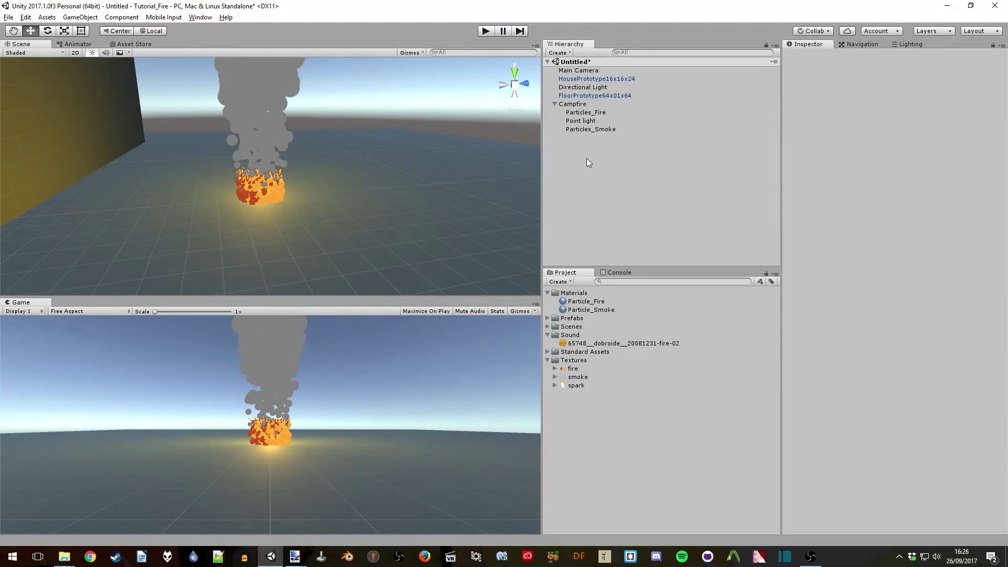
left_click(486, 31)
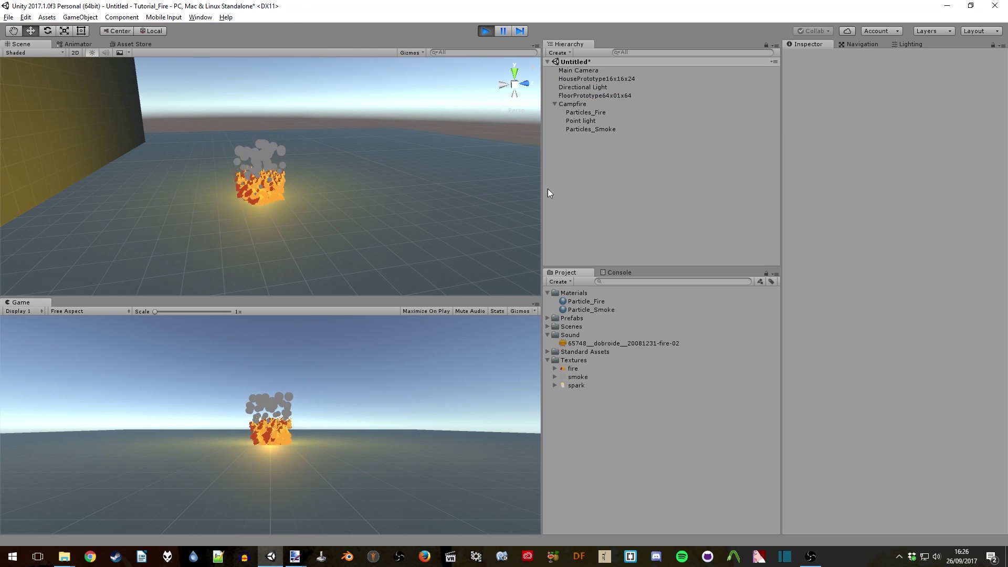
left_click(486, 31)
- Raise Particles_Smoke above the fire to Y position 2.25 and deselect it
left_click(577, 129)
left_click_drag(260, 157, 258, 117)
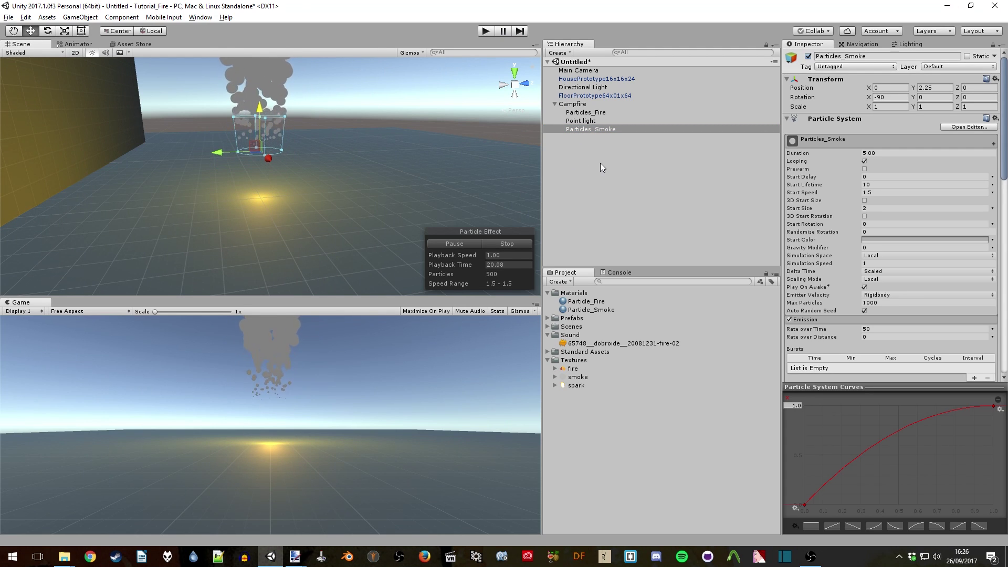
left_click(600, 163)
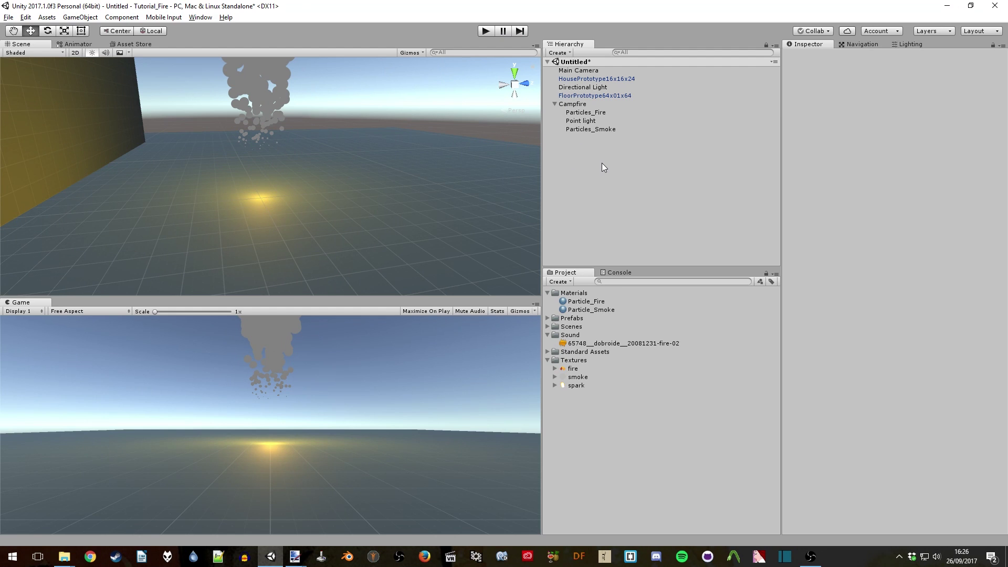
- Create a new material named Particle_Sparks in the Materials folder
right_click(573, 293)
mouse_move(630, 298)
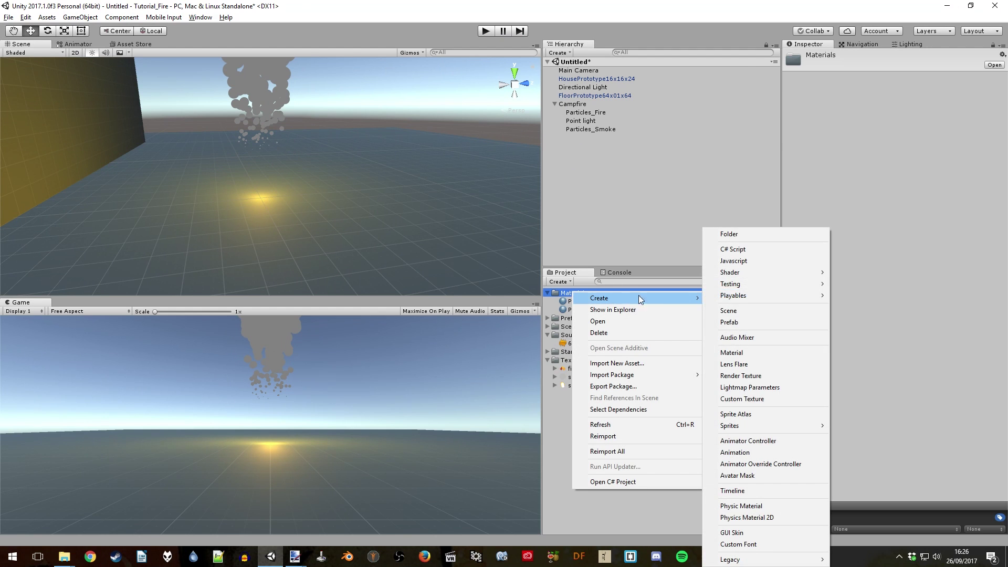
left_click(754, 352)
type("Particle_Sparks")
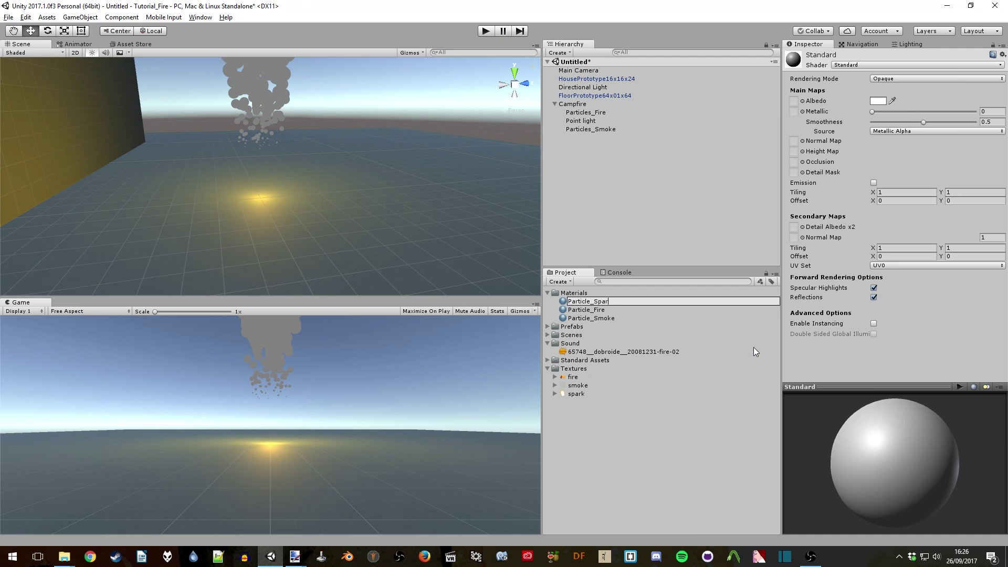
key("Return")
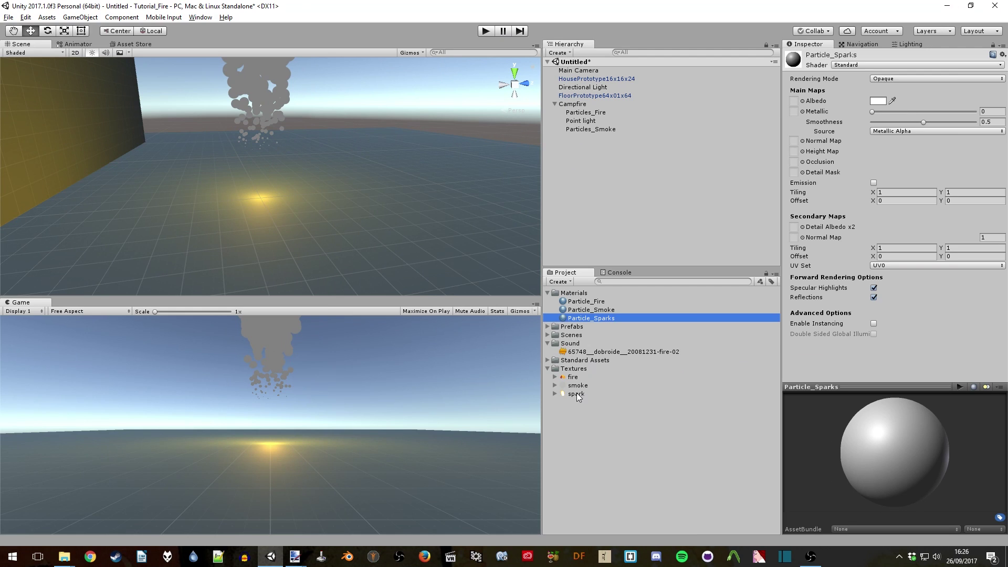
- Apply the spark texture to the Particle_Sparks material, change its shader to Unlit/Transparent Cutout, and deselect it
left_click_drag(795, 106, 794, 102)
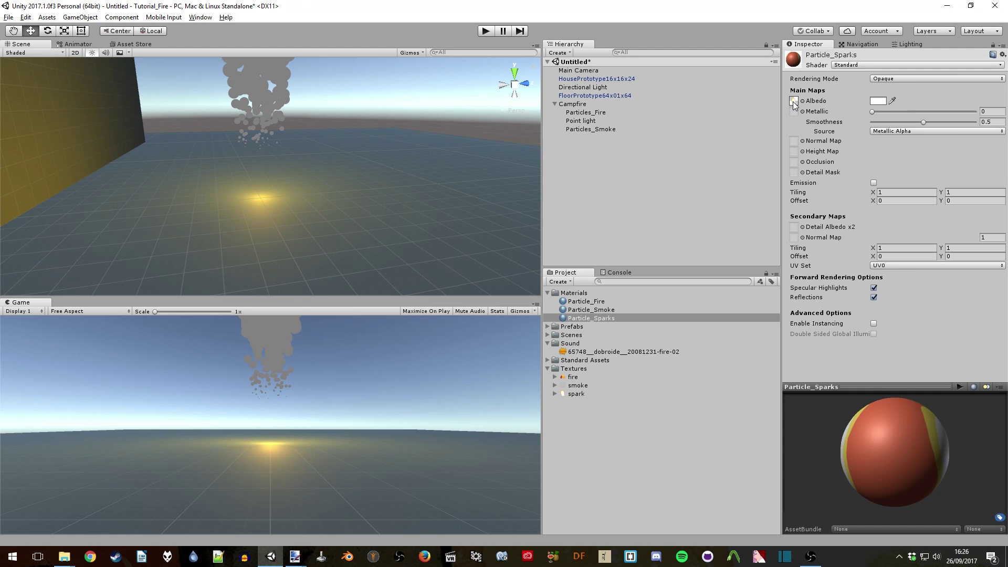
left_click(911, 65)
mouse_move(893, 201)
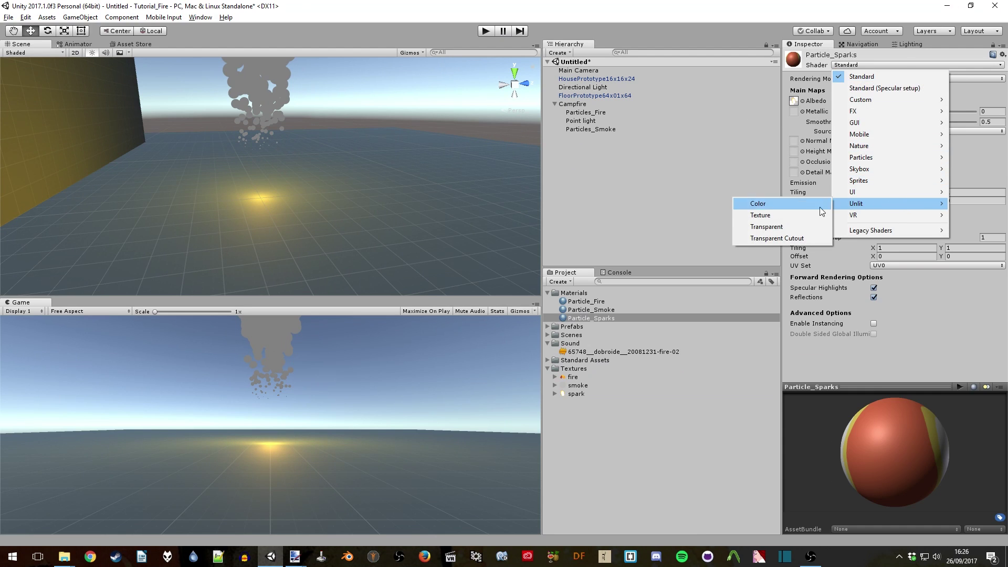
left_click(789, 238)
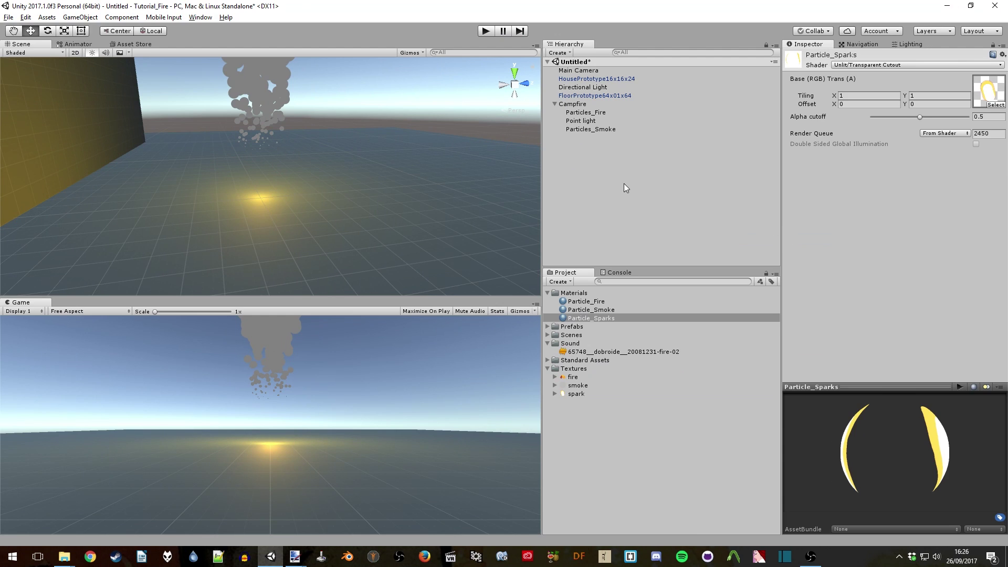
left_click(615, 196)
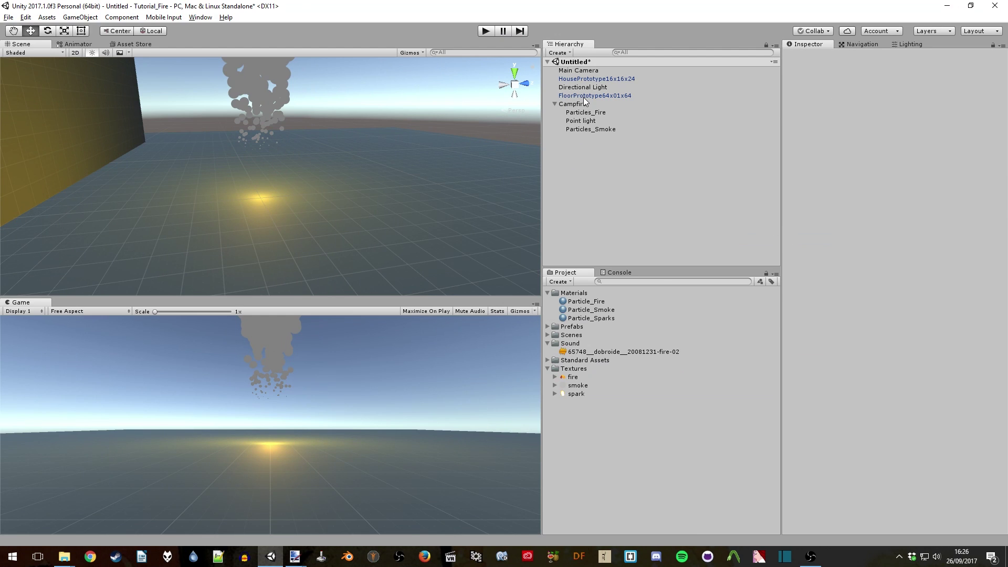
- Add a particle system as a child of Campfire and name it Particles_Sparks
right_click(582, 103)
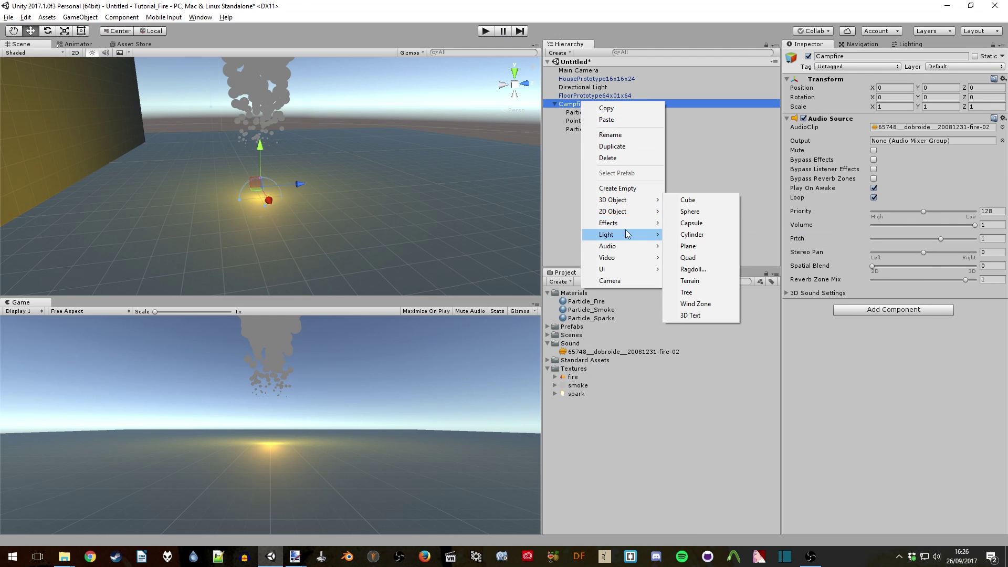
mouse_move(627, 236)
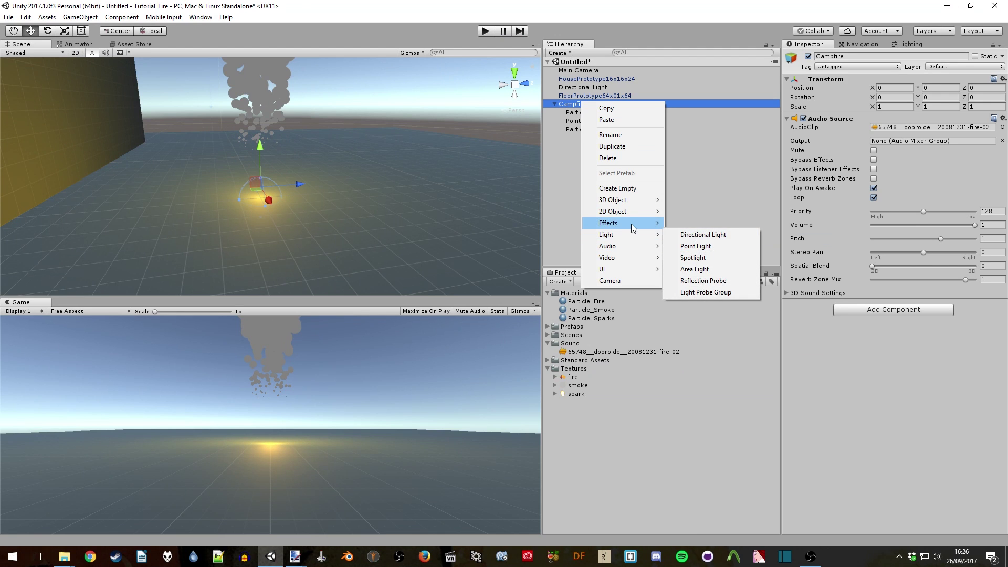
left_click(698, 223)
left_click(591, 140)
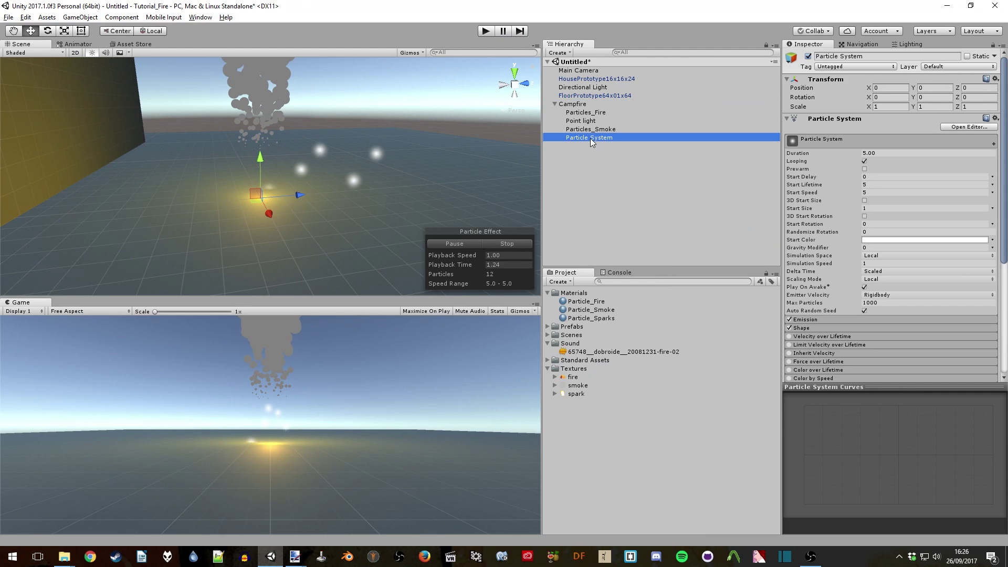
type("Particles_Sparks")
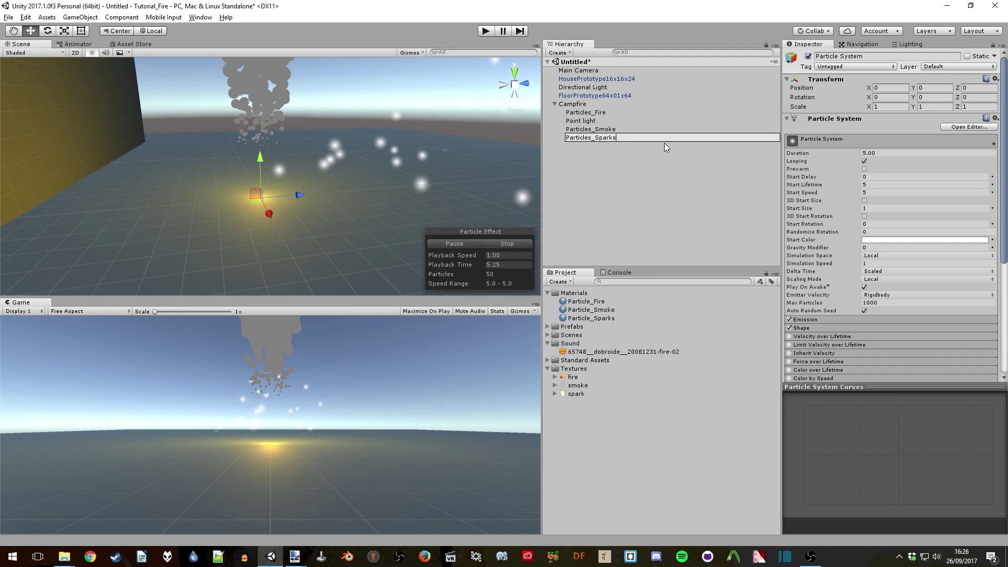
key("Return")
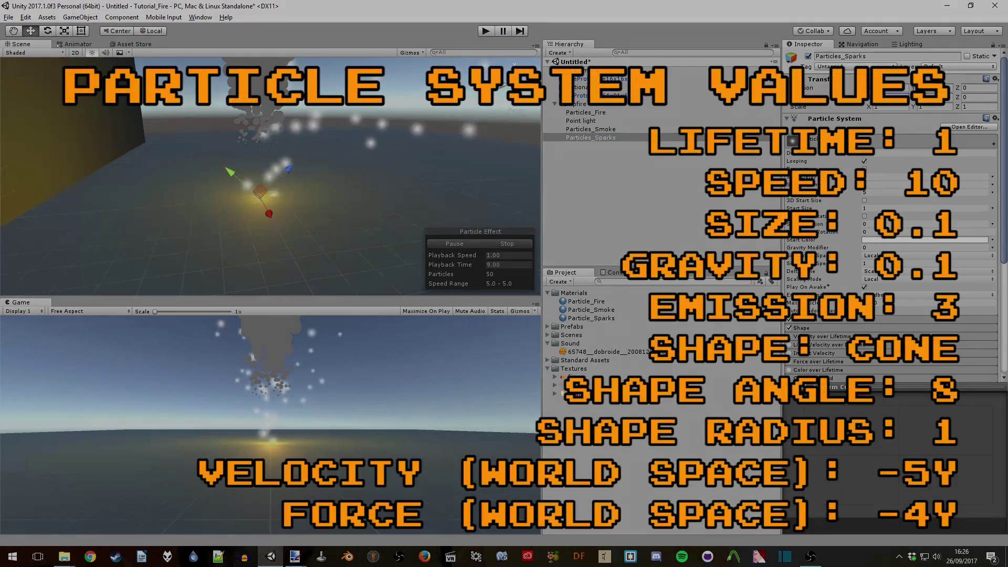
- Aim Particles_Sparks upward and give it the Particle_Sparks material, lifetime 1, speed 10, size 0.1 and gravity 0.1
scroll(895, 247, "down", 5)
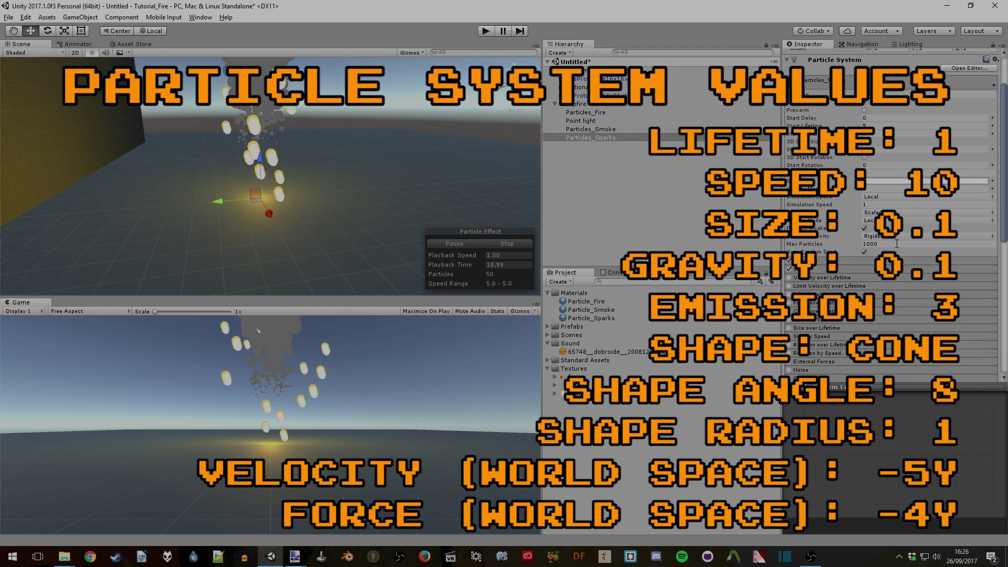
left_click(899, 133)
type("10")
key("Tab")
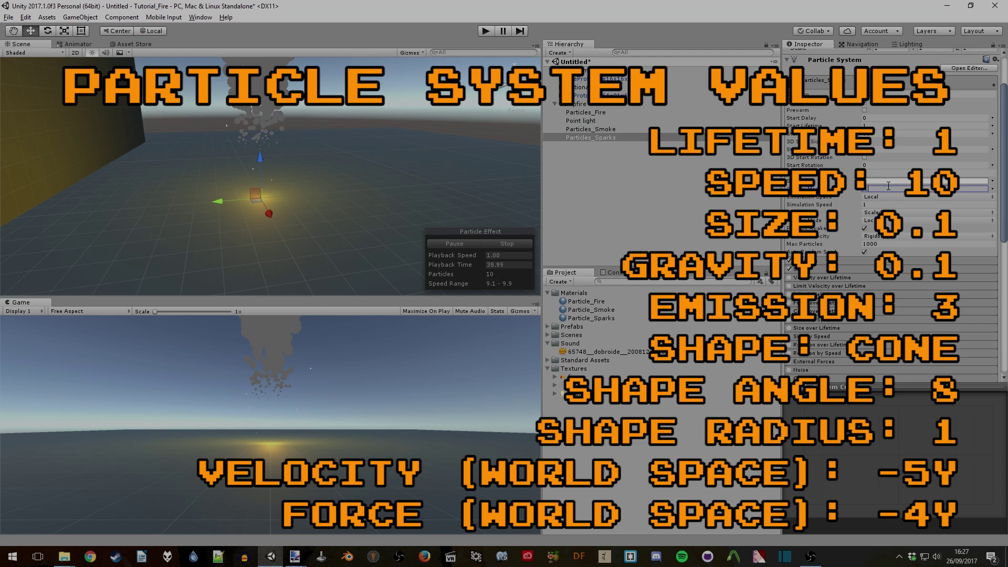
- Set the sparks' emission rate over time to 3 and their shape to a cone with angle 8 and radius 1
left_click(867, 265)
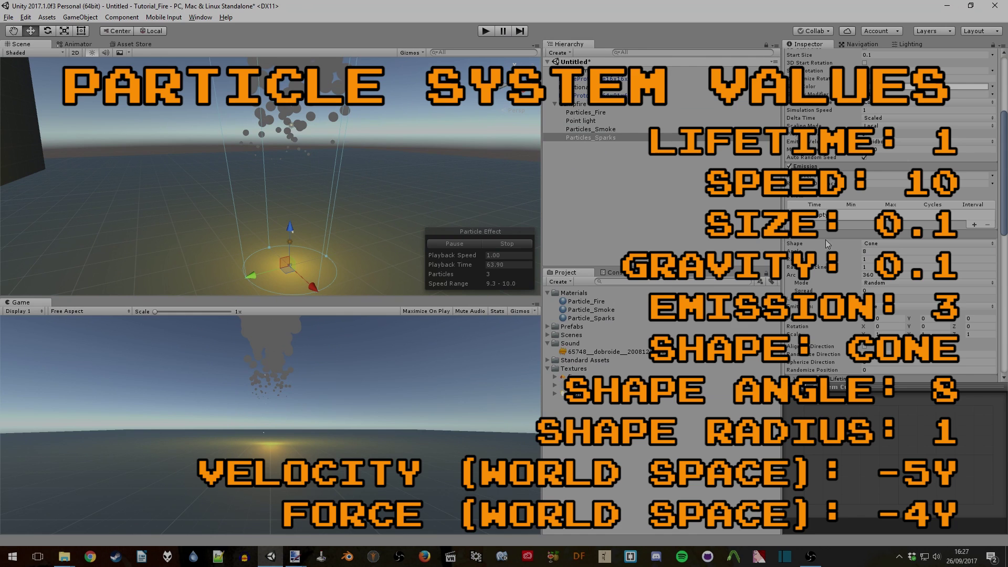
left_click(819, 234)
- Set the sparks' velocity over lifetime to Y -5 and force over lifetime to Y -4, both in world space
scroll(892, 252, "down", 3)
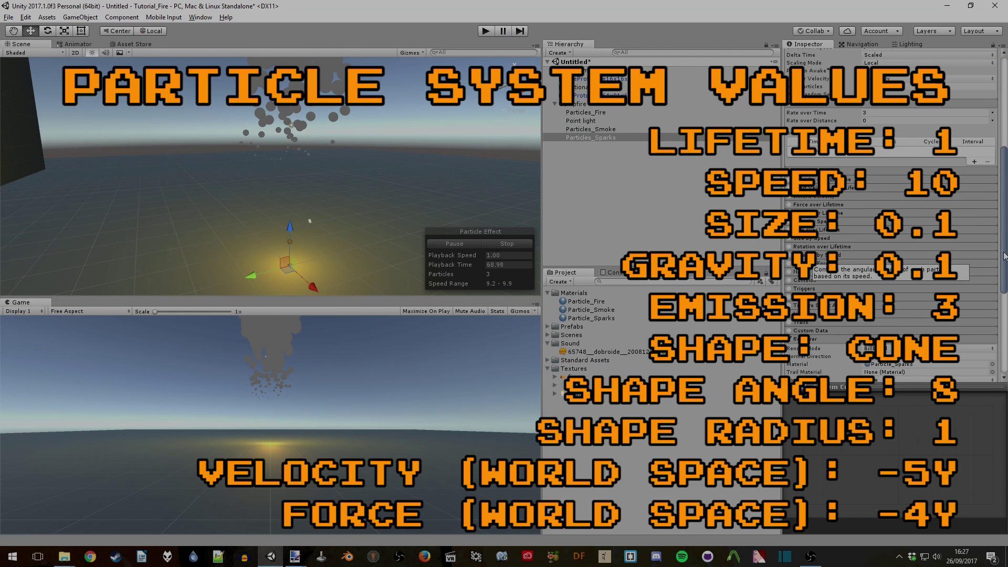
scroll(845, 192, "up", 1)
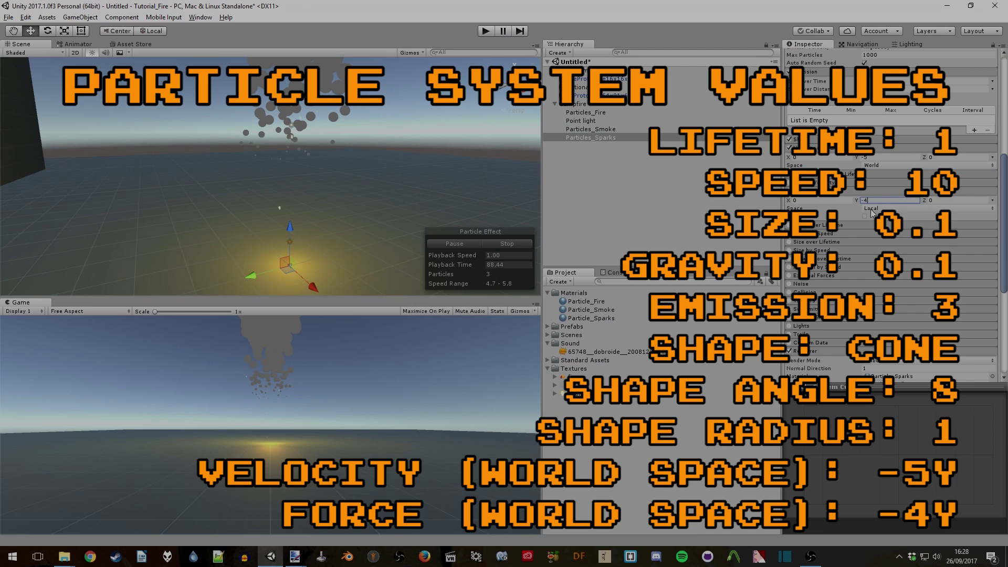
left_click_drag(414, 173, 377, 168, "alt")
scroll(918, 216, "up", 5)
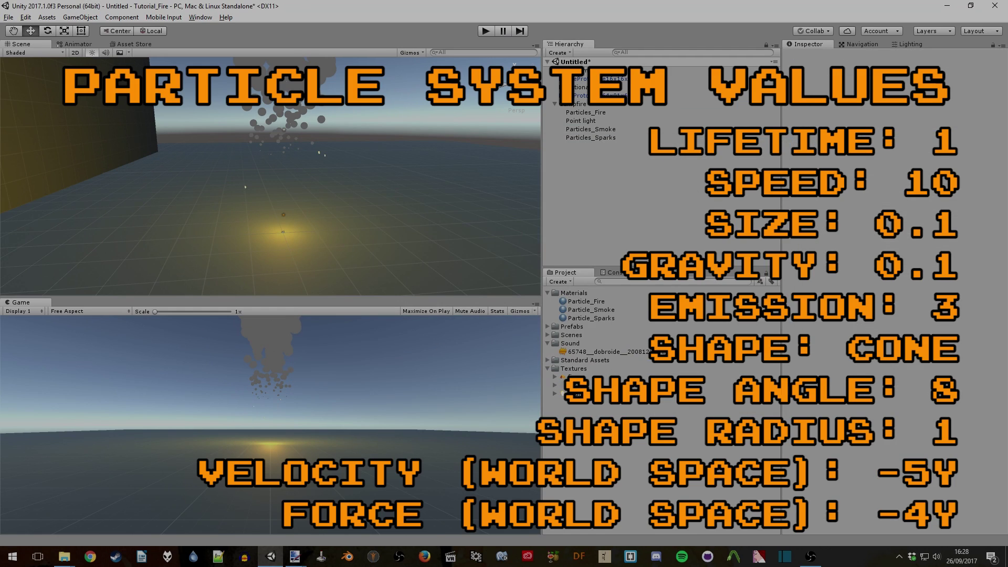
- Enable Size over Lifetime on Particles_Sparks with a curve falling from 1 to 0
left_click(666, 138)
scroll(887, 263, "down", 2)
scroll(887, 252, "down", 10)
left_click(890, 181)
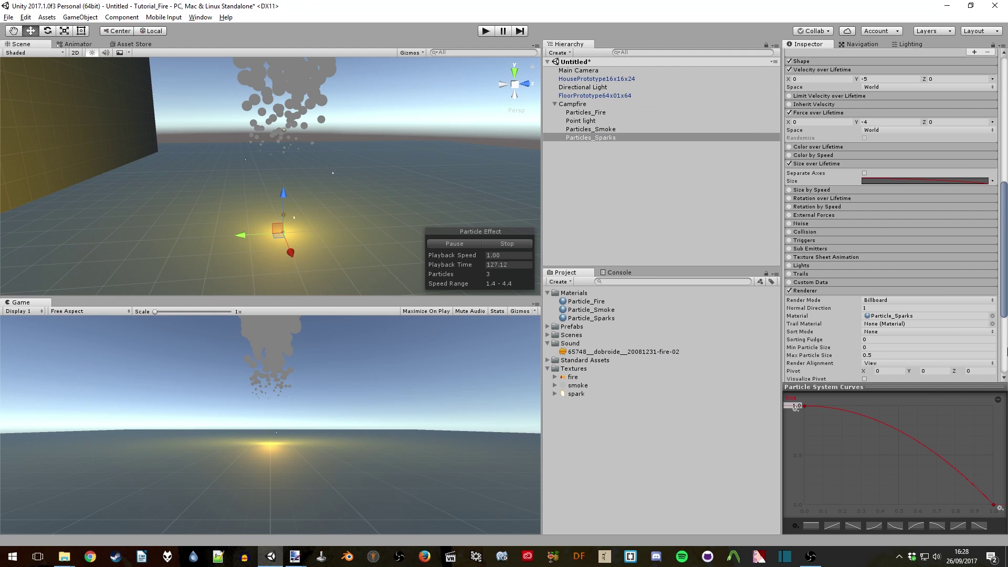
- Enable Rotation over Lifetime on Particles_Sparks with an angular velocity of 45, and deselect the object
scroll(840, 236, "down", 1)
left_click(819, 189)
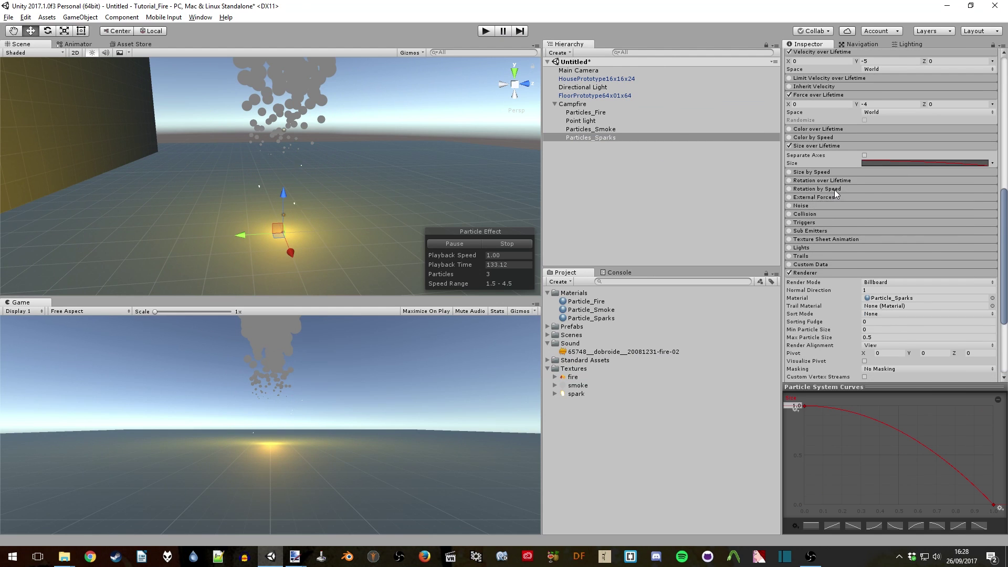
left_click(822, 180)
left_click(789, 180)
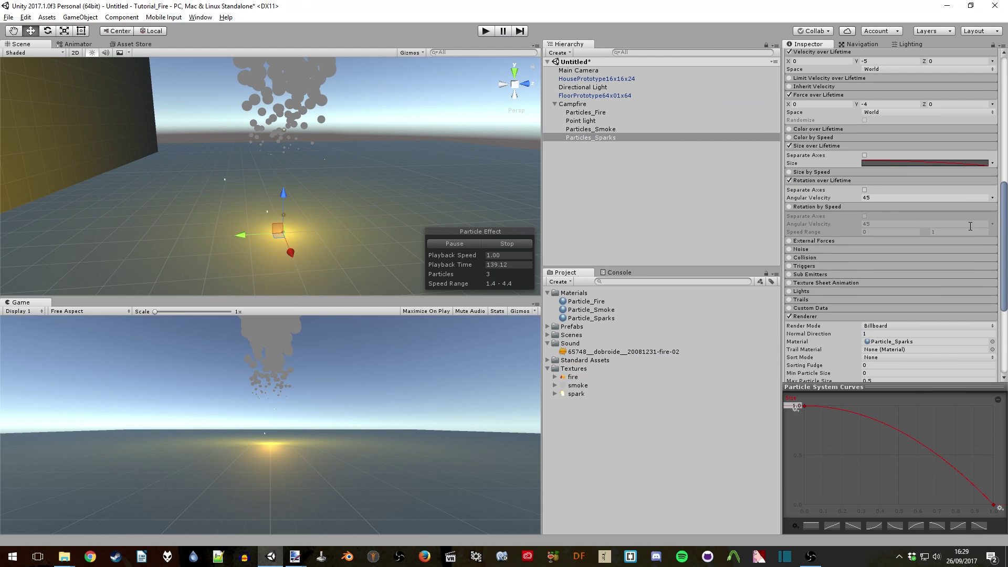
left_click(760, 210)
- Run the scene and examine the sparks together with the fire and smoke from far and near
left_click(485, 31)
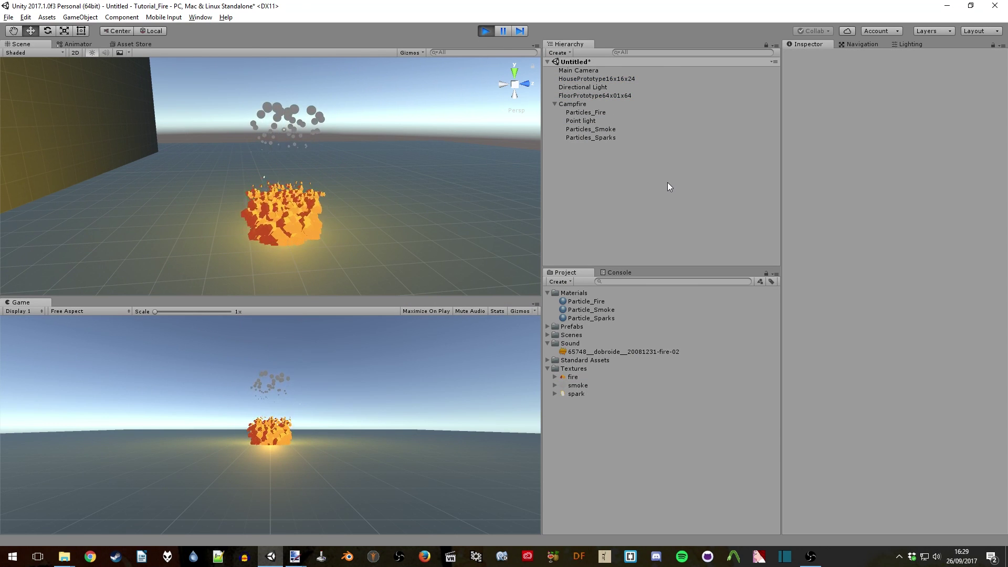
left_click(614, 105)
mouse_move(414, 182)
right_mouse_down()
mouse_move(504, 137)
mouse_move(414, 168)
right_mouse_up()
left_click(549, 199)
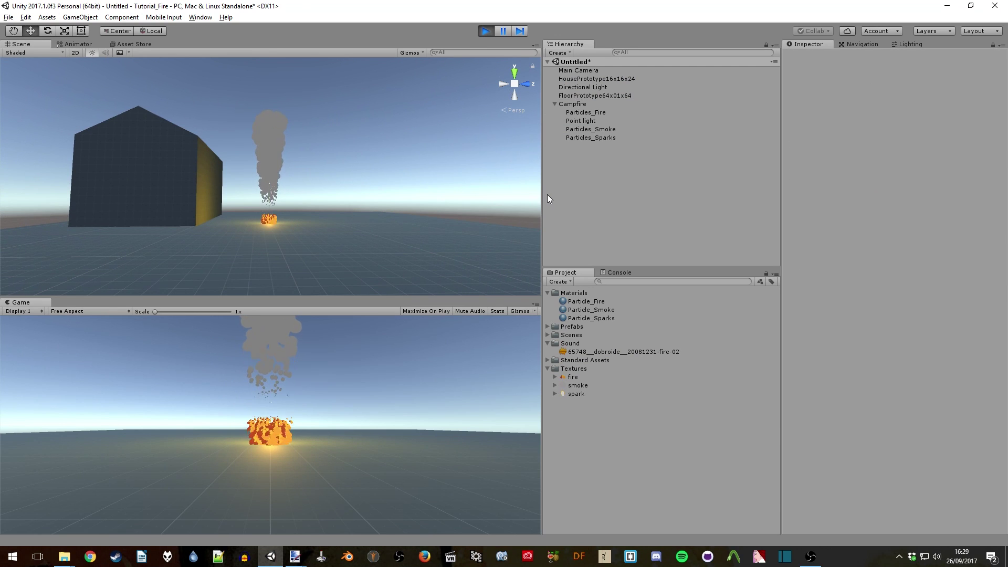
right_click_drag(508, 195, 499, 226)
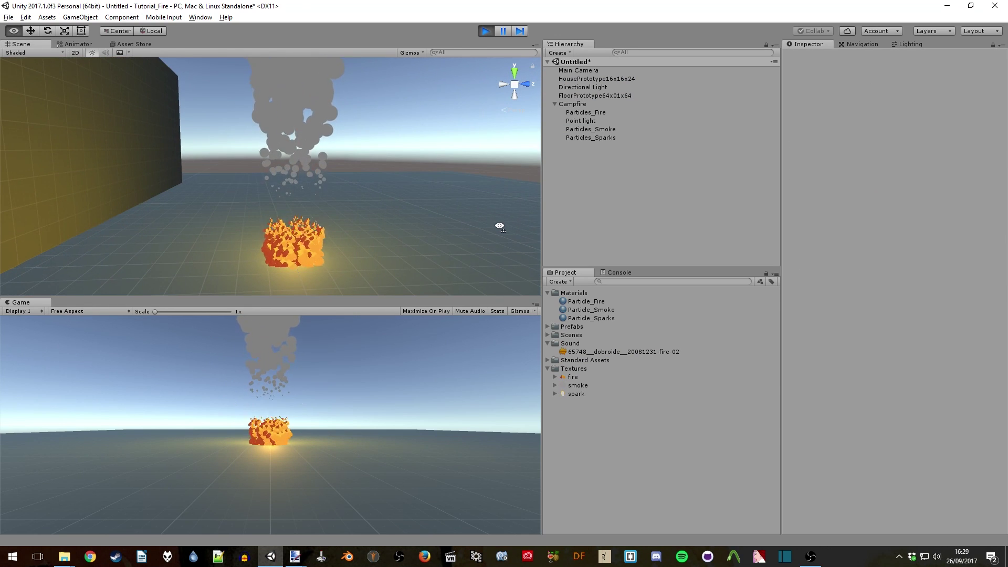